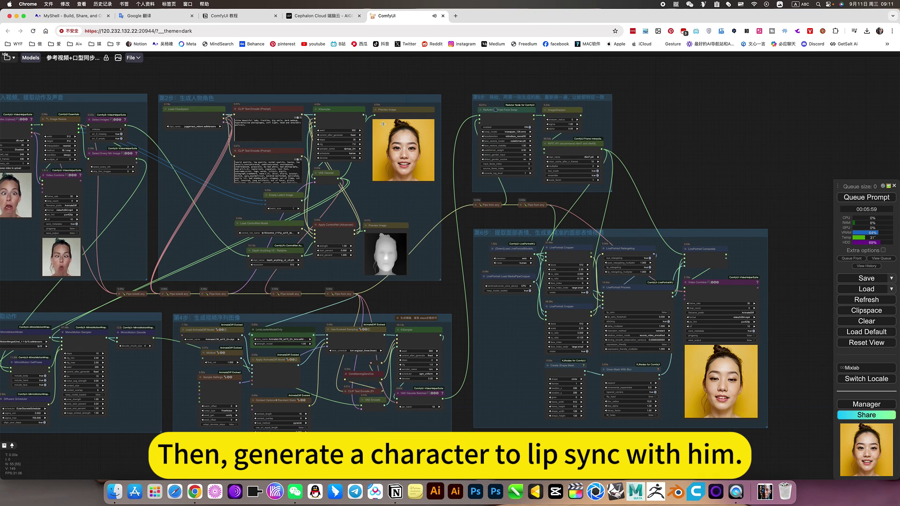
Pan and zoom the current workflow from the video import step to expression-extraction step 6.
{"action": "left_click_drag", "start_coordinate": [432, 79], "coordinate": [452, 83]}
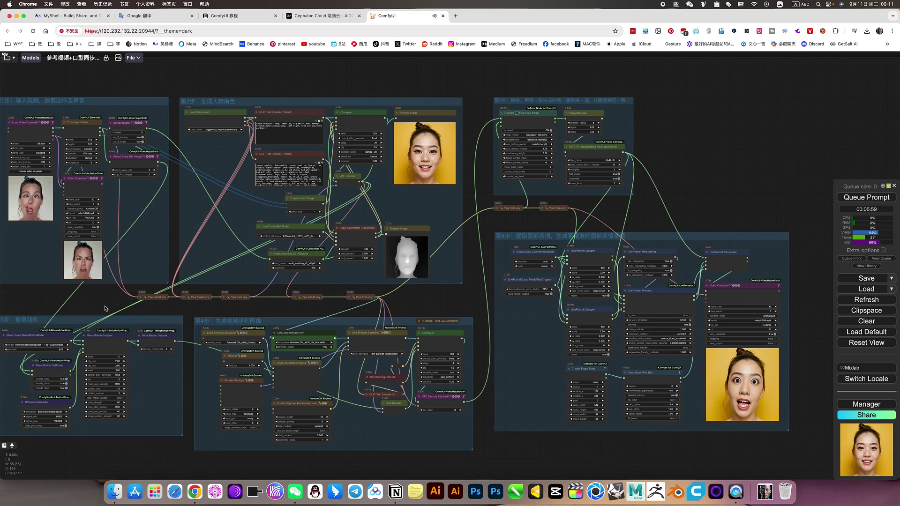
{"action": "left_click_drag", "start_coordinate": [44, 234], "coordinate": [227, 247]}
{"action": "scroll", "coordinate": [191, 206], "scroll_direction": "up", "scroll_amount": 1}
{"action": "scroll", "coordinate": [191, 206], "scroll_direction": "up", "scroll_amount": 8}
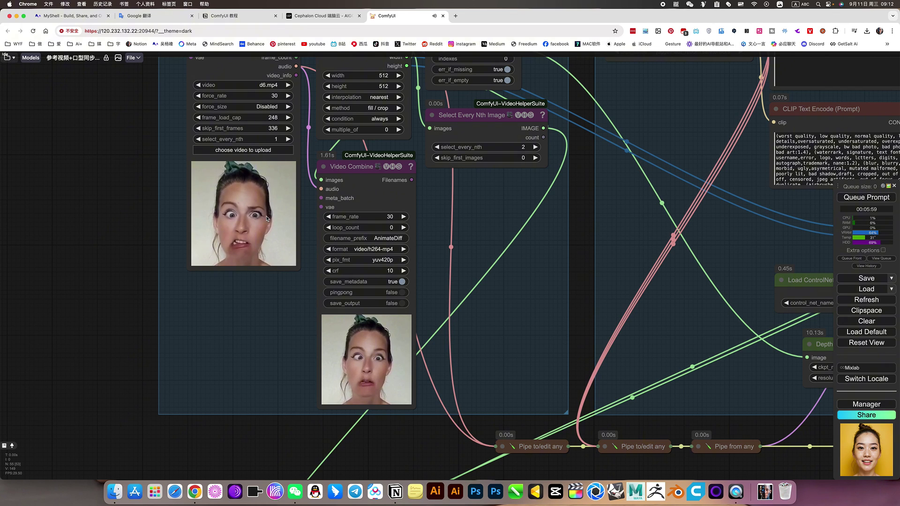
{"action": "scroll", "coordinate": [261, 311], "scroll_direction": "down", "scroll_amount": 3}
{"action": "left_click_drag", "start_coordinate": [464, 291], "coordinate": [241, 297]}
{"action": "scroll", "coordinate": [447, 125], "scroll_direction": "up", "scroll_amount": 3}
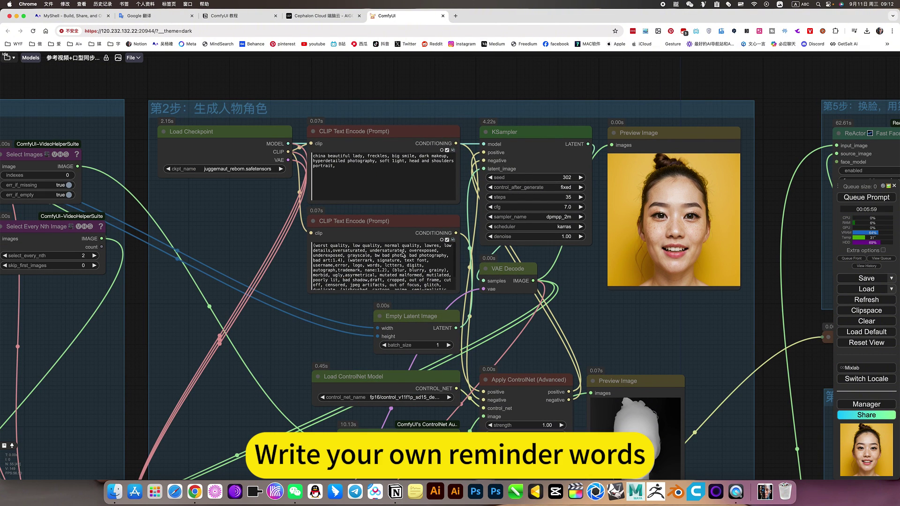
{"action": "scroll", "coordinate": [621, 308], "scroll_direction": "down", "scroll_amount": 4}
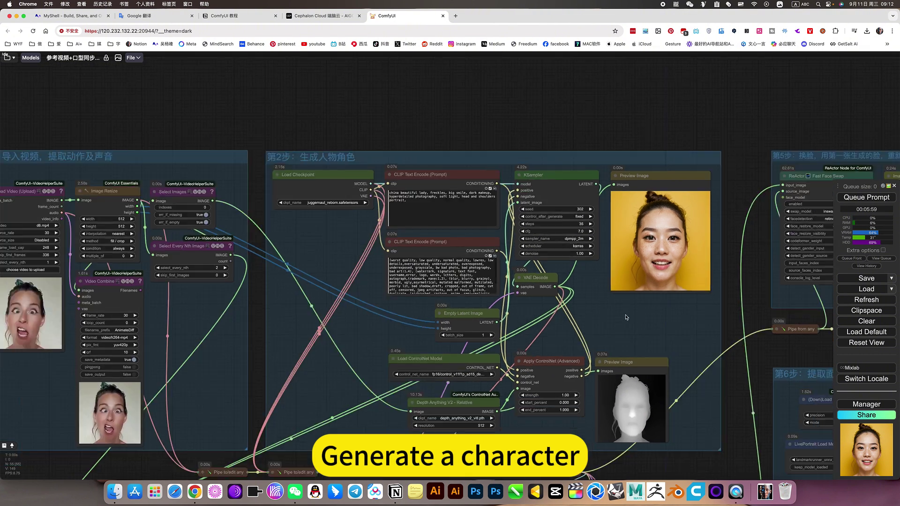
{"action": "left_click_drag", "start_coordinate": [707, 394], "coordinate": [332, 217]}
{"action": "scroll", "coordinate": [360, 240], "scroll_direction": "down", "scroll_amount": 1}
{"action": "scroll", "coordinate": [361, 240], "scroll_direction": "down", "scroll_amount": 2}
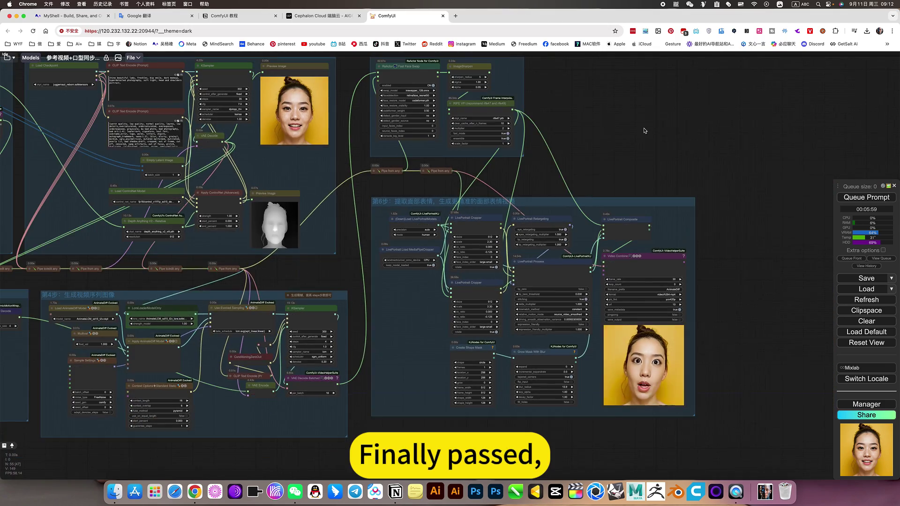
Reposition and zoom the canvas until the full workflow graph is centred on screen.
{"action": "left_click_drag", "start_coordinate": [420, 138], "coordinate": [514, 145]}
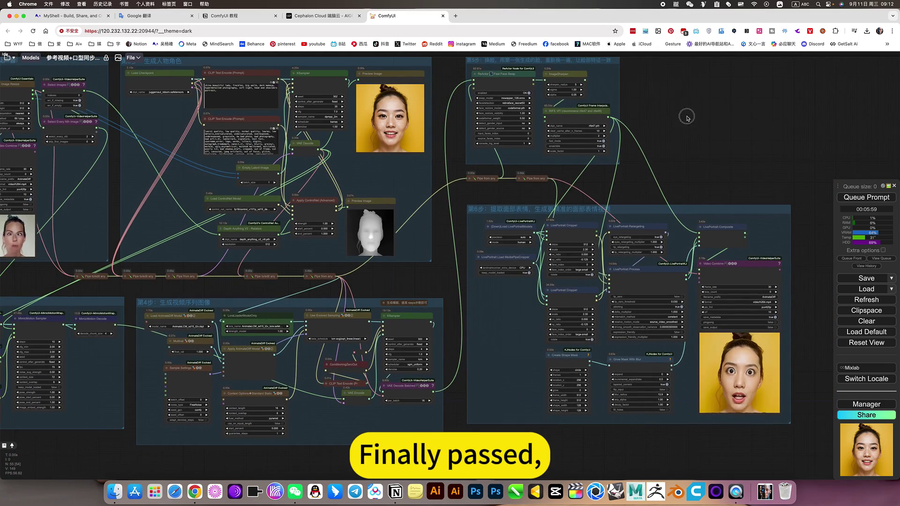
{"action": "left_click_drag", "start_coordinate": [678, 119], "coordinate": [795, 125]}
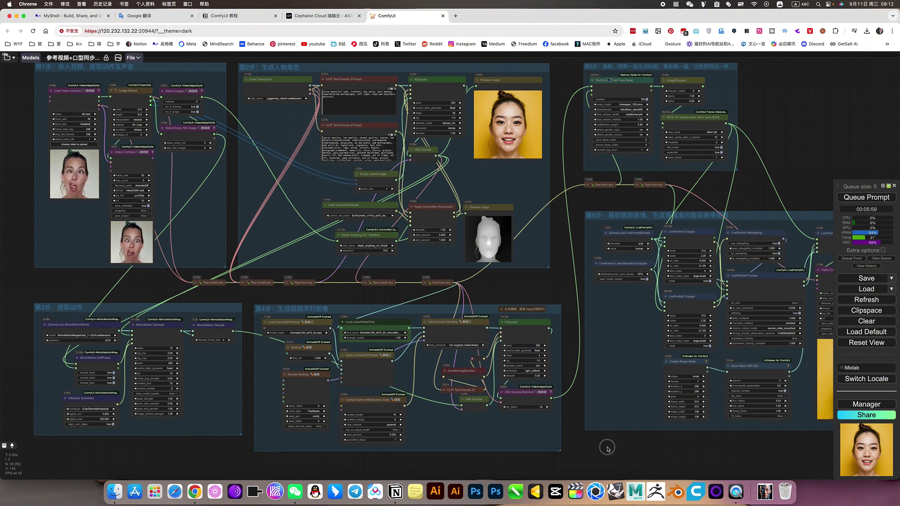
{"action": "scroll", "coordinate": [596, 445], "scroll_direction": "right", "scroll_amount": 5}
{"action": "scroll", "coordinate": [619, 146], "scroll_direction": "up", "scroll_amount": 2}
{"action": "left_click_drag", "start_coordinate": [618, 146], "coordinate": [618, 149]}
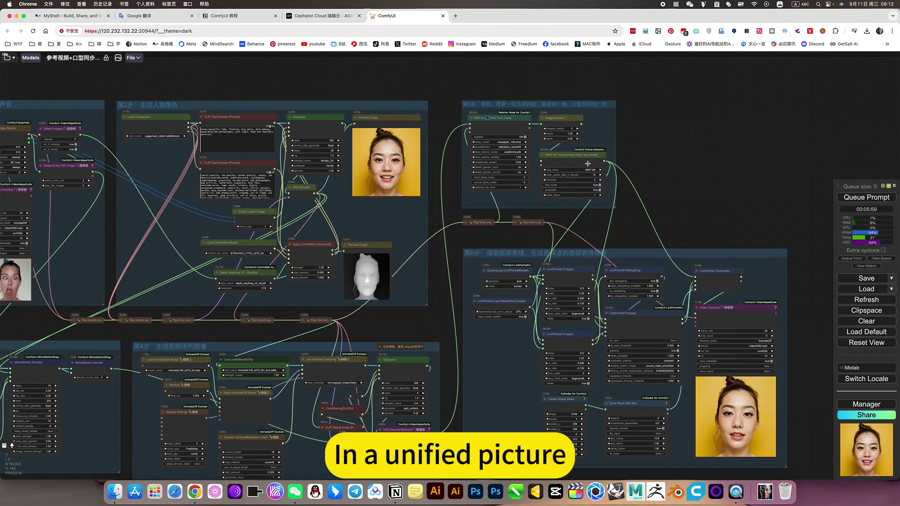
{"action": "scroll", "coordinate": [656, 150], "scroll_direction": "down", "scroll_amount": 3}
{"action": "scroll", "coordinate": [656, 150], "scroll_direction": "right", "scroll_amount": 3}
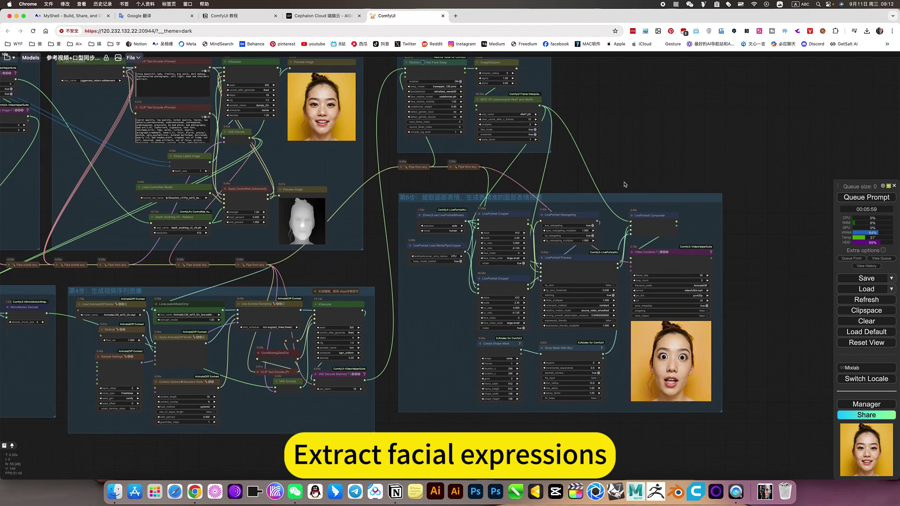
{"action": "scroll", "coordinate": [655, 134], "scroll_direction": "down", "scroll_amount": 2}
{"action": "scroll", "coordinate": [655, 134], "scroll_direction": "right", "scroll_amount": 2}
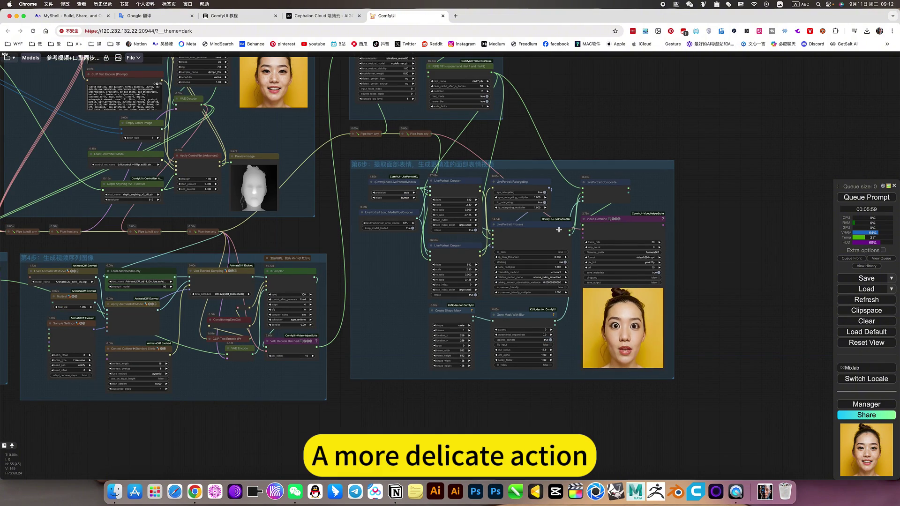
{"action": "scroll", "coordinate": [557, 232], "scroll_direction": "up", "scroll_amount": 4}
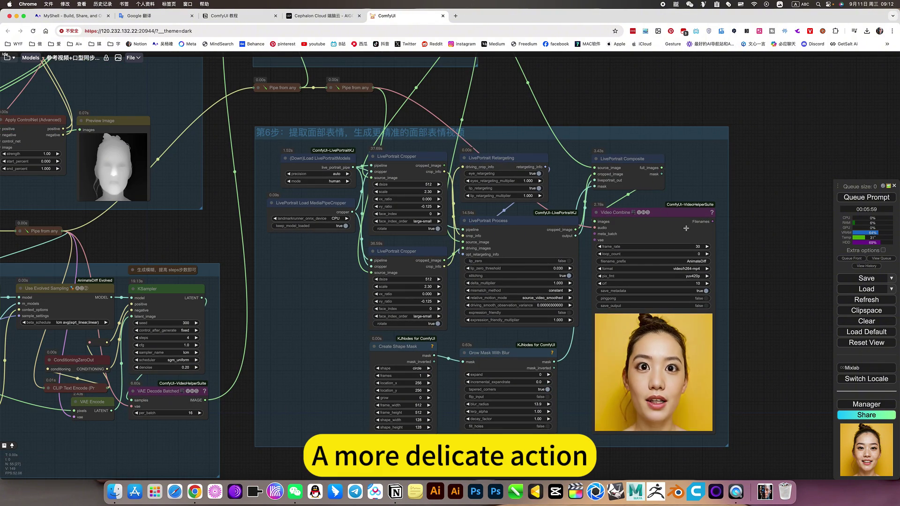
{"action": "scroll", "coordinate": [673, 349], "scroll_direction": "down", "scroll_amount": 3}
{"action": "scroll", "coordinate": [674, 348], "scroll_direction": "right", "scroll_amount": 2}
{"action": "scroll", "coordinate": [673, 348], "scroll_direction": "up", "scroll_amount": 4}
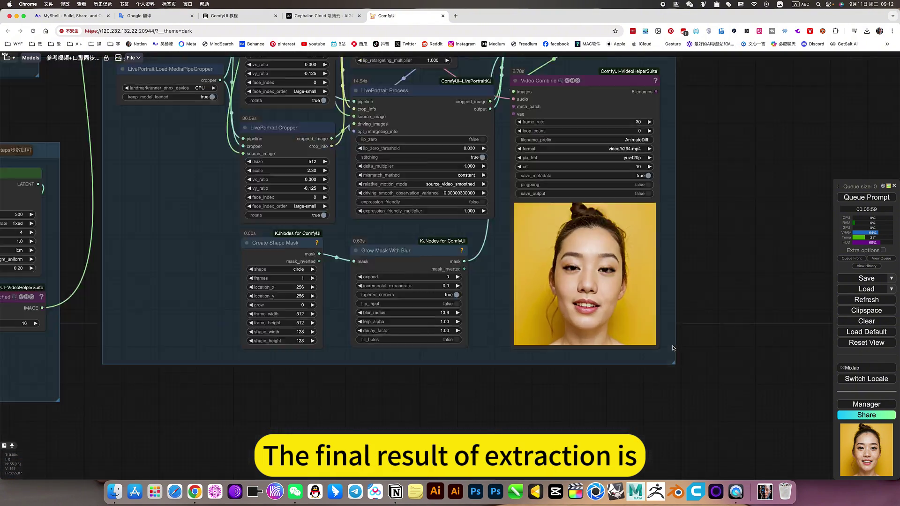
{"action": "scroll", "coordinate": [673, 348], "scroll_direction": "up", "scroll_amount": 2}
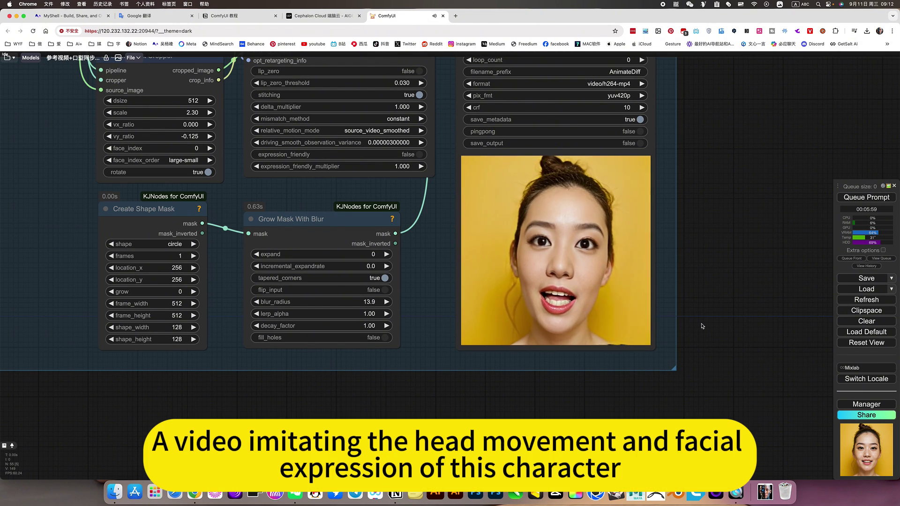
{"action": "scroll", "coordinate": [703, 326], "scroll_direction": "down", "scroll_amount": 3}
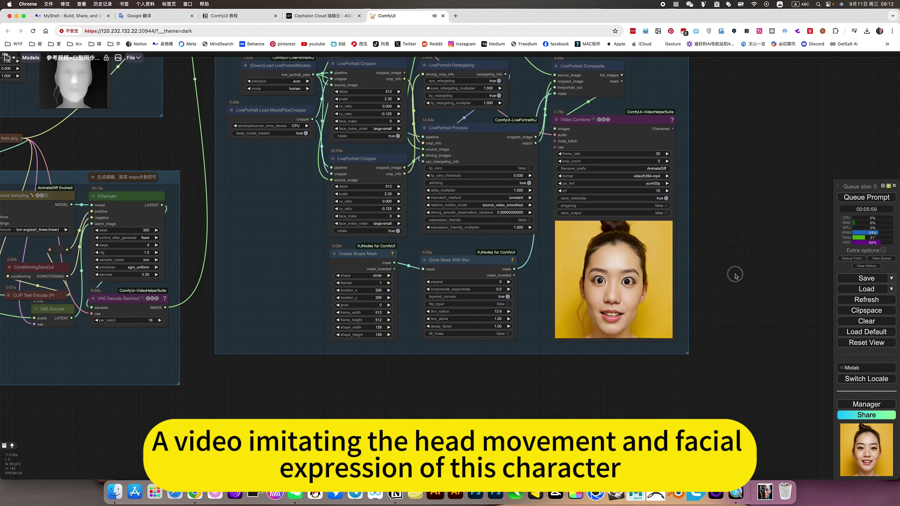
{"action": "left_click_drag", "start_coordinate": [736, 278], "coordinate": [737, 319]}
{"action": "scroll", "coordinate": [723, 296], "scroll_direction": "down", "scroll_amount": 3}
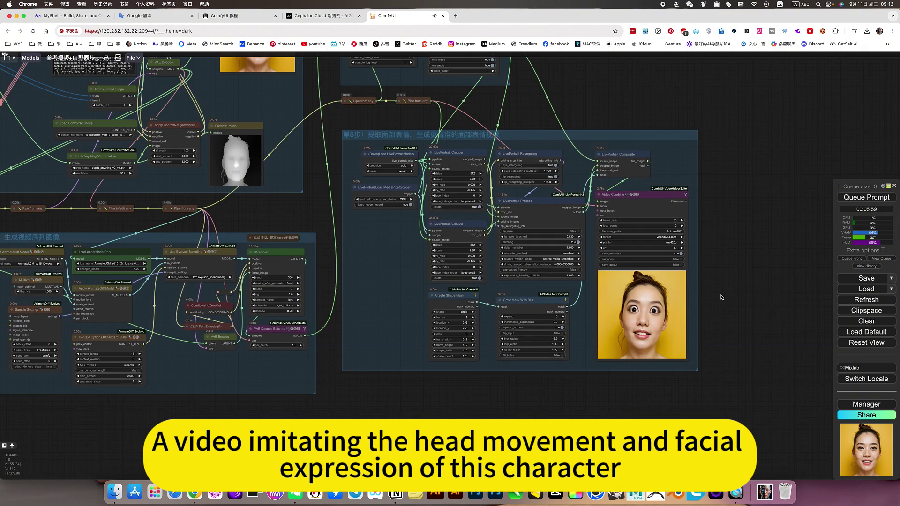
{"action": "scroll", "coordinate": [722, 298], "scroll_direction": "down", "scroll_amount": 1}
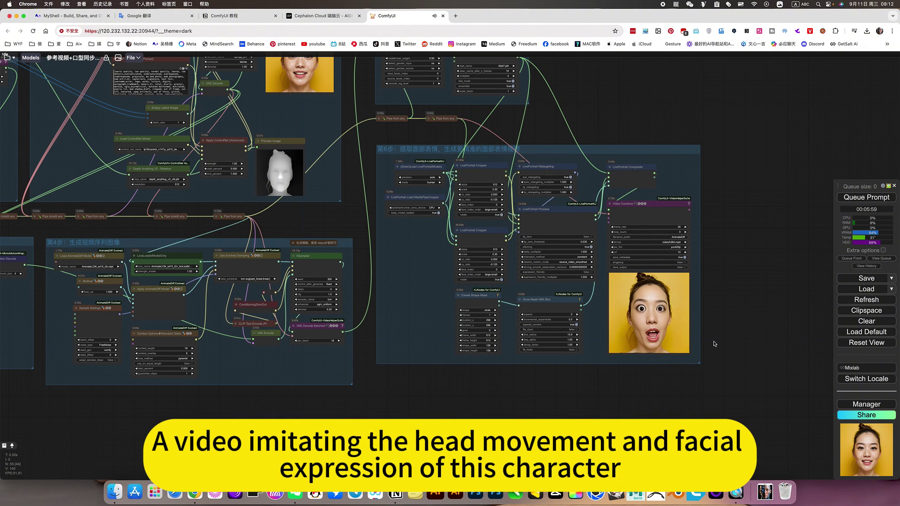
{"action": "left_click_drag", "start_coordinate": [750, 241], "coordinate": [750, 259]}
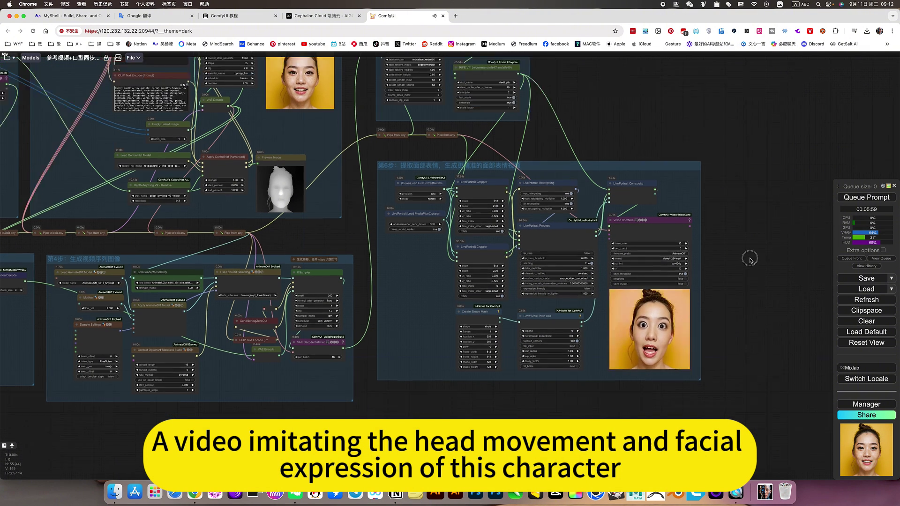
{"action": "scroll", "coordinate": [746, 268], "scroll_direction": "down", "scroll_amount": 1}
{"action": "scroll", "coordinate": [746, 267], "scroll_direction": "down", "scroll_amount": 1}
{"action": "left_click_drag", "start_coordinate": [745, 290], "coordinate": [774, 328]}
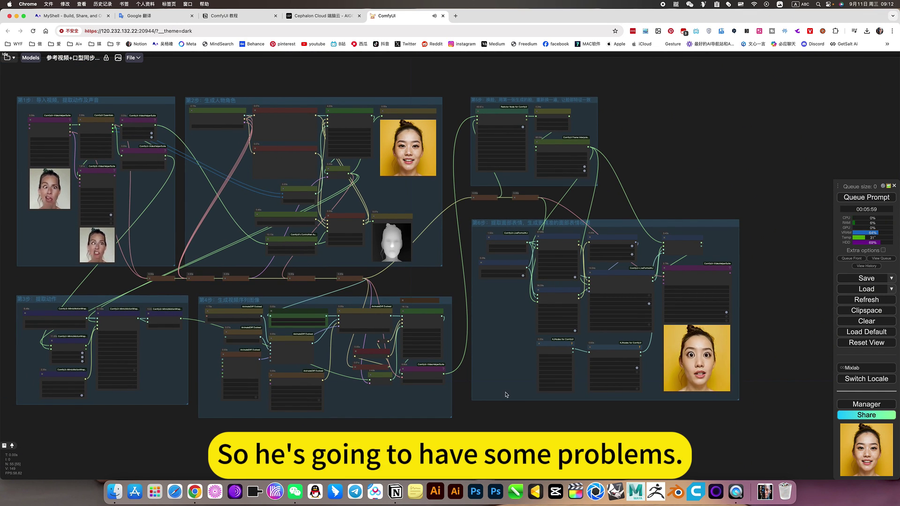
{"action": "left_click_drag", "start_coordinate": [449, 243], "coordinate": [530, 264]}
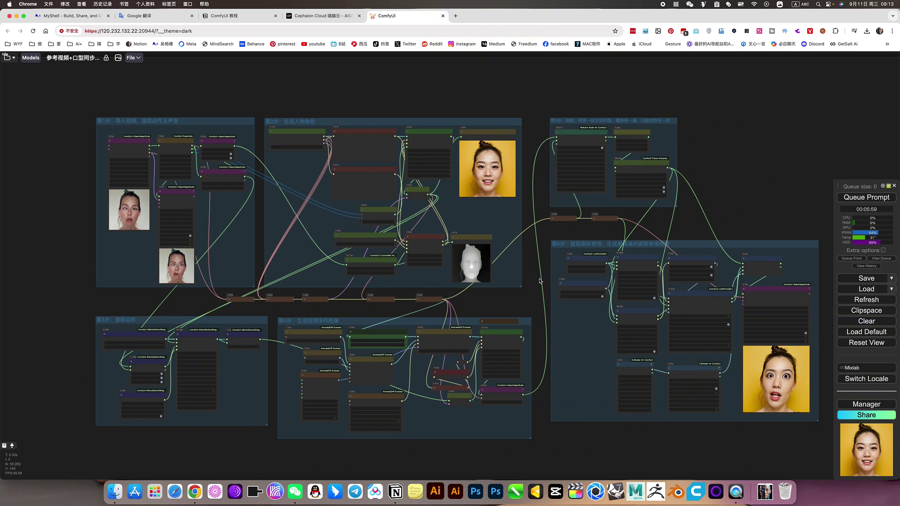
{"action": "left_click_drag", "start_coordinate": [537, 295], "coordinate": [538, 299]}
{"action": "scroll", "coordinate": [538, 300], "scroll_direction": "up", "scroll_amount": 3}
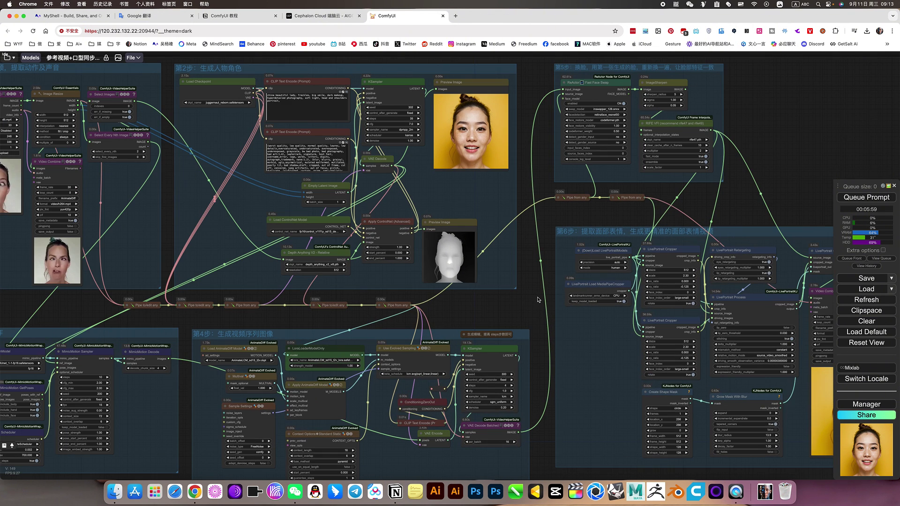
{"action": "scroll", "coordinate": [538, 300], "scroll_direction": "down", "scroll_amount": 3}
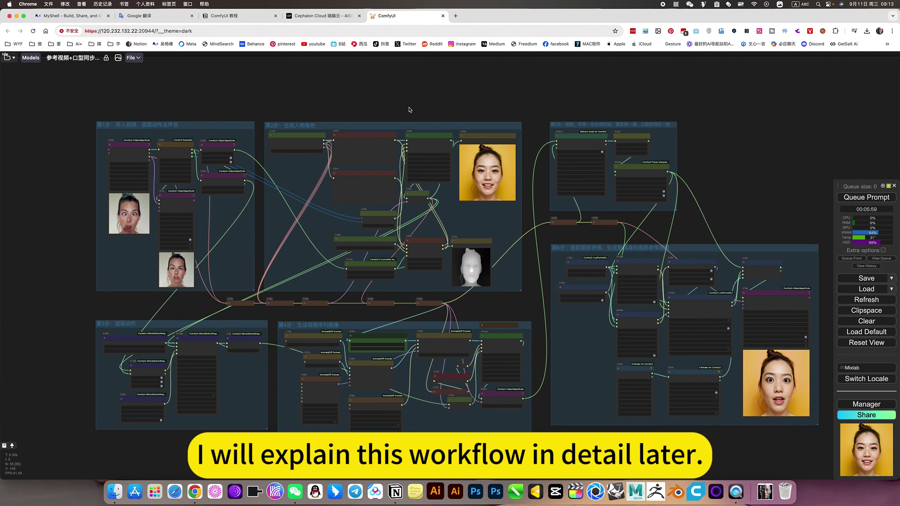
{"action": "left_click_drag", "start_coordinate": [398, 99], "coordinate": [388, 100]}
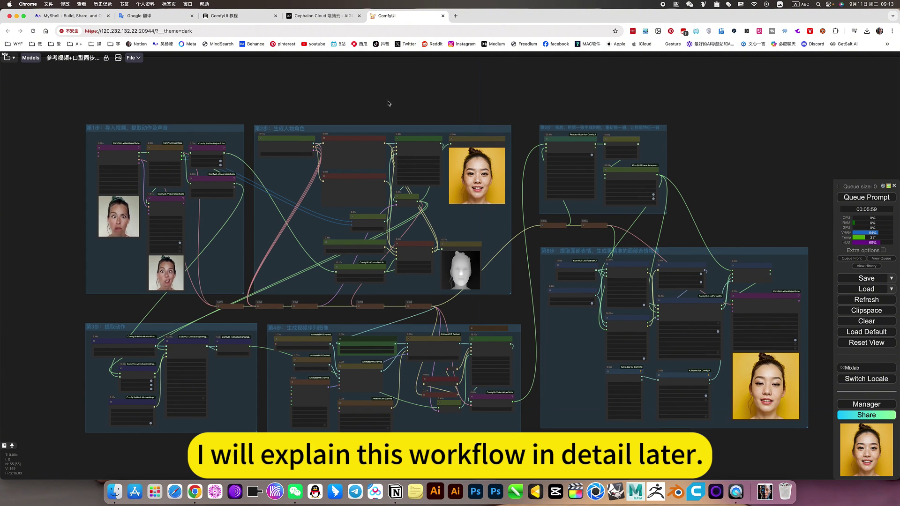
{"action": "left_click", "coordinate": [334, 17]}
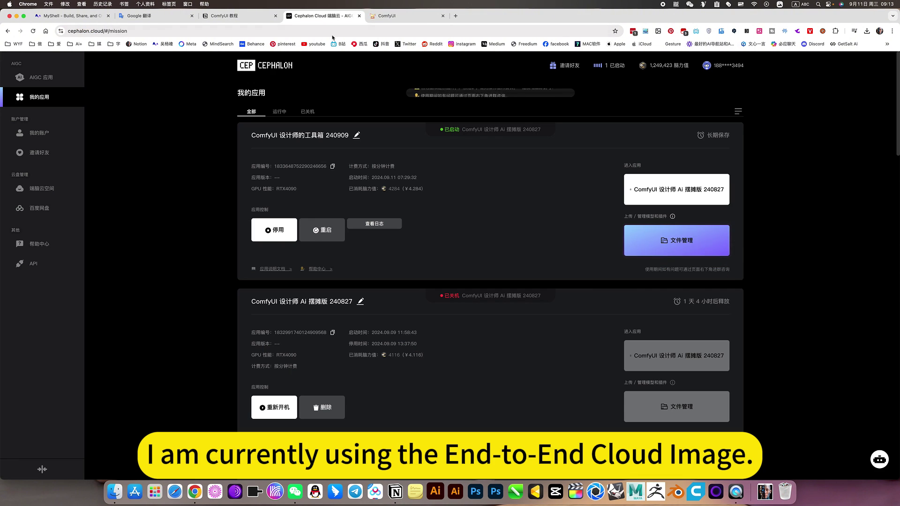
{"action": "left_click", "coordinate": [53, 84]}
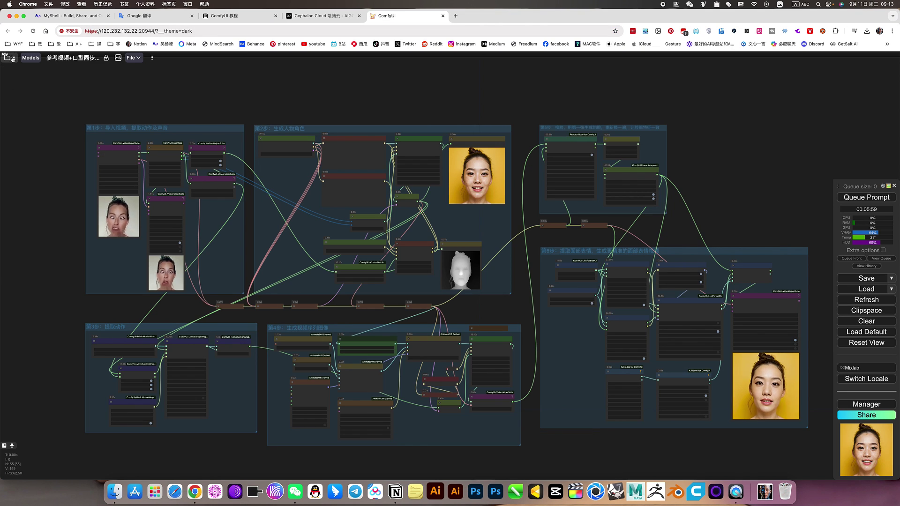
{"action": "left_click", "coordinate": [8, 58]}
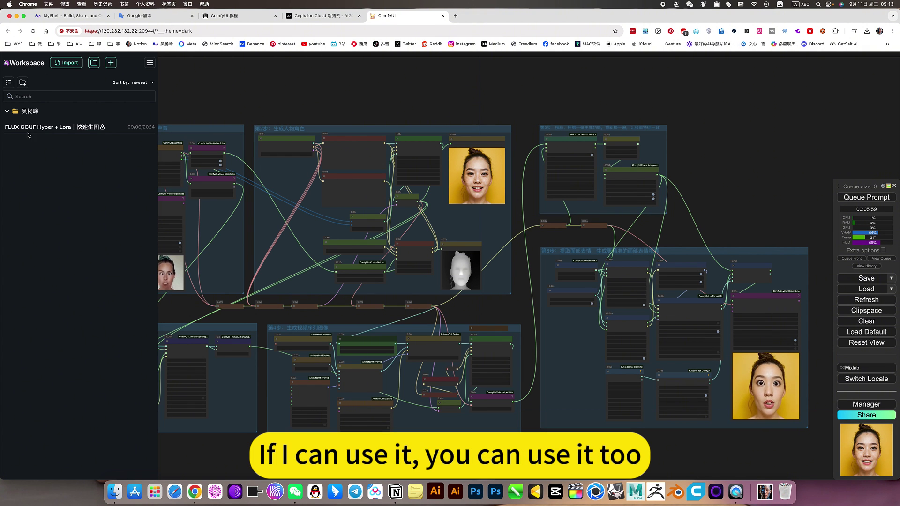
{"action": "left_click", "coordinate": [7, 111]}
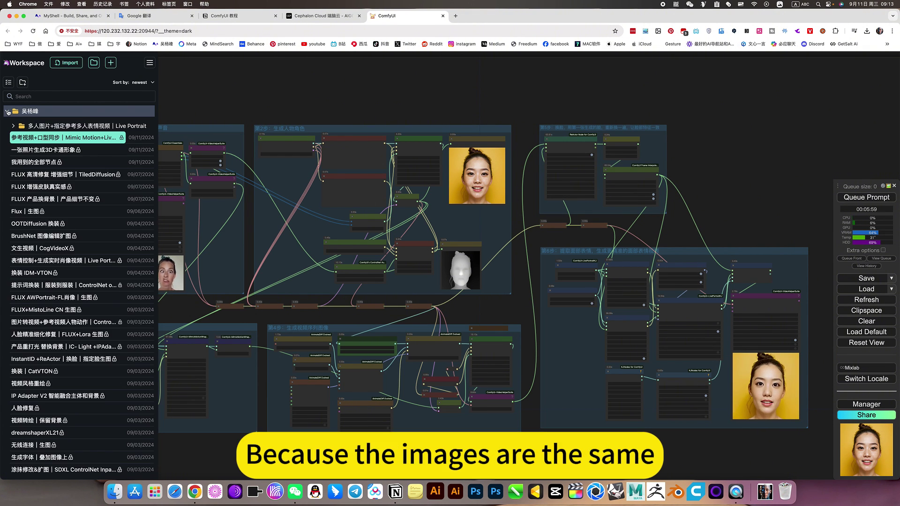
{"action": "left_click", "coordinate": [38, 141]}
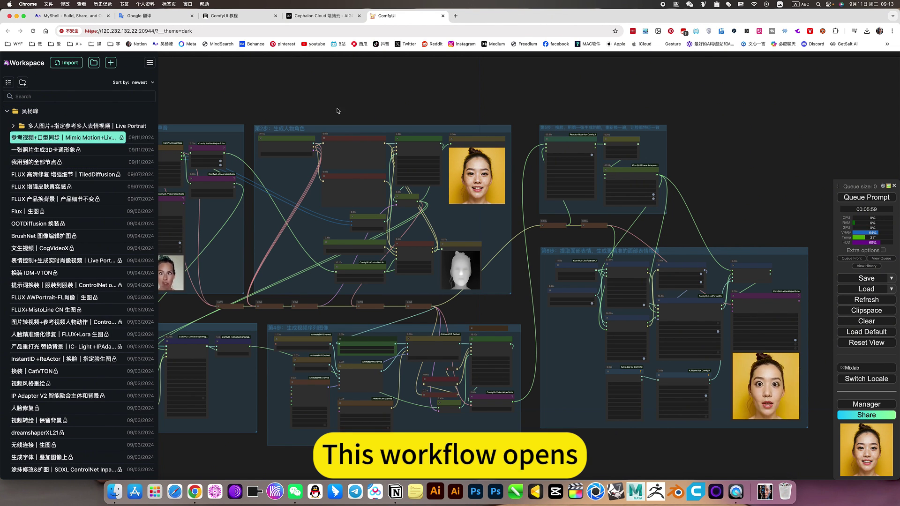
{"action": "left_click", "coordinate": [336, 90]}
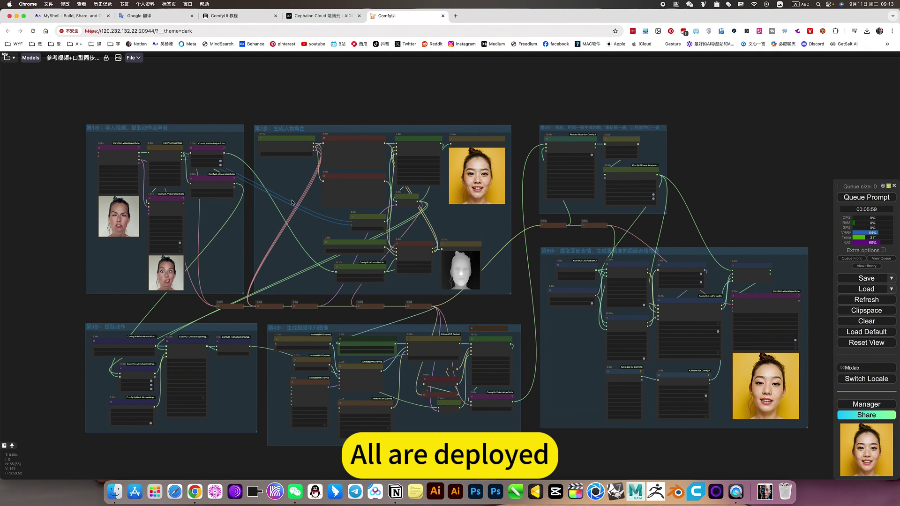
Zoom out and recentre the lip-sync graph so all six step groups, from step 1 video import onward, fit on screen.
{"action": "left_click_drag", "start_coordinate": [378, 108], "coordinate": [356, 107]}
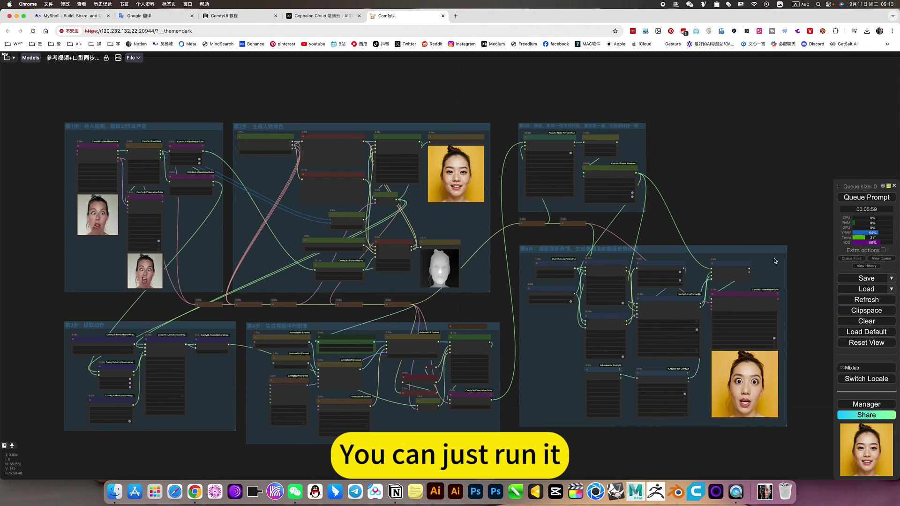
{"action": "scroll", "coordinate": [302, 90], "scroll_direction": "up", "scroll_amount": 8}
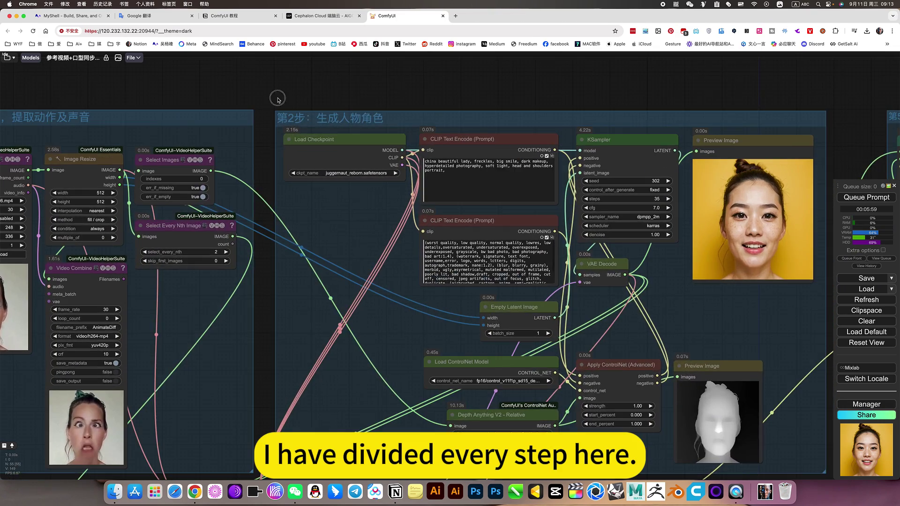
{"action": "left_click_drag", "start_coordinate": [278, 100], "coordinate": [505, 131]}
{"action": "scroll", "coordinate": [639, 114], "scroll_direction": "right", "scroll_amount": 6}
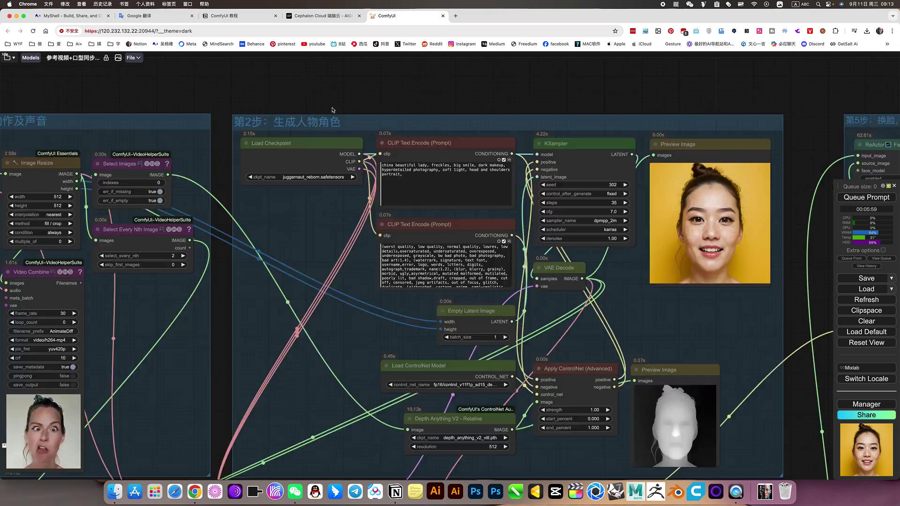
{"action": "scroll", "coordinate": [455, 87], "scroll_direction": "down", "scroll_amount": 4}
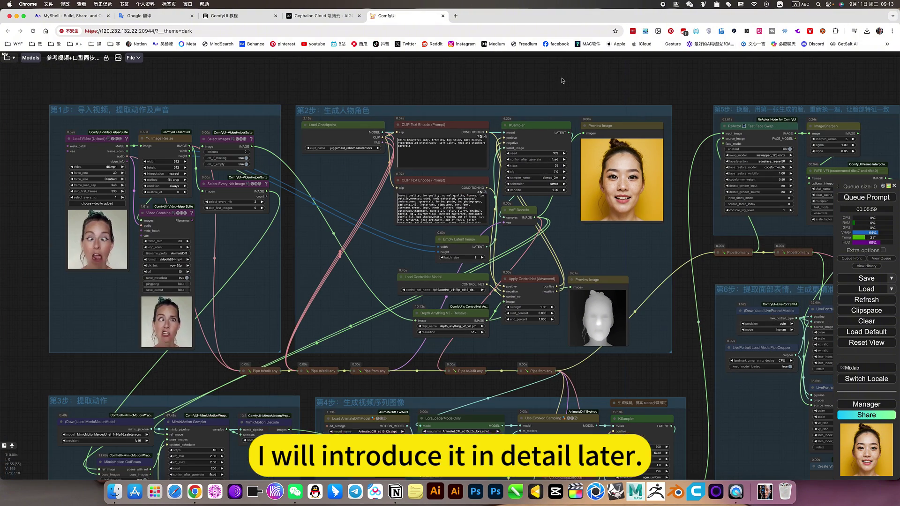
{"action": "scroll", "coordinate": [496, 80], "scroll_direction": "down", "scroll_amount": 2}
{"action": "scroll", "coordinate": [498, 97], "scroll_direction": "down", "scroll_amount": 2}
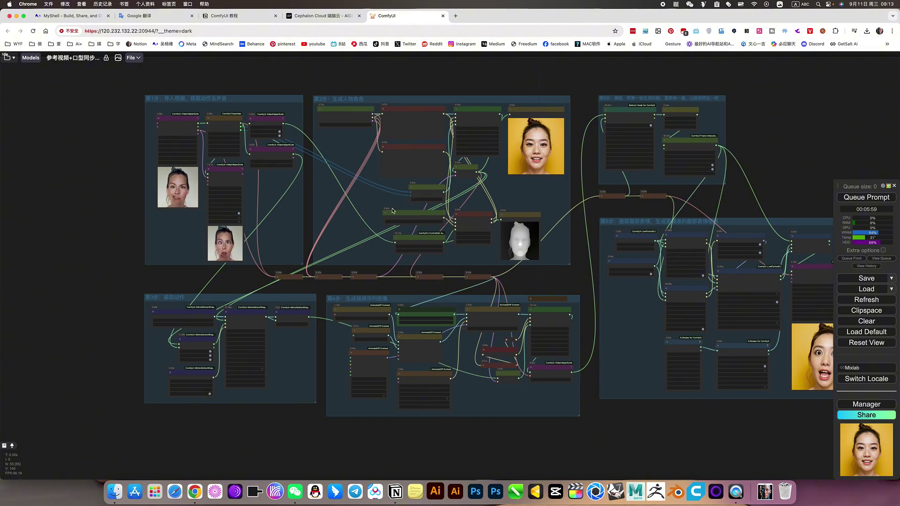
{"action": "left_click_drag", "start_coordinate": [579, 253], "coordinate": [569, 263]}
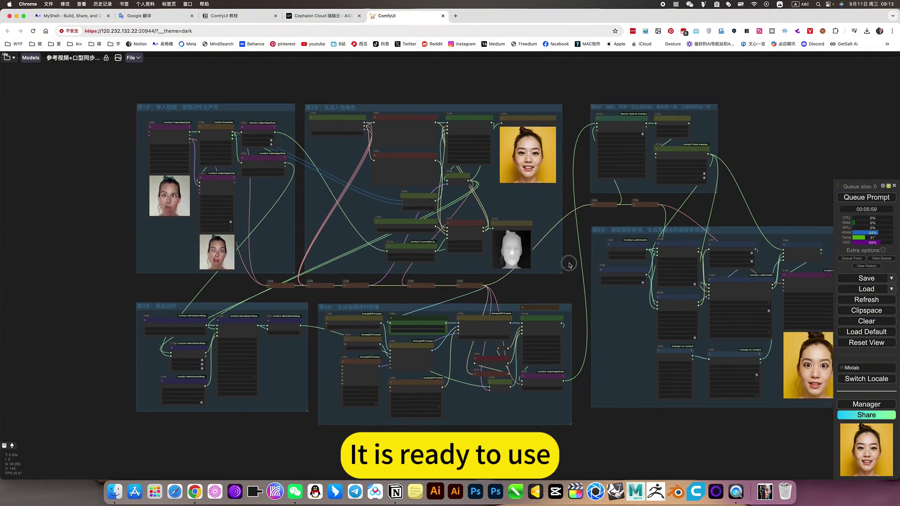
{"action": "left_click_drag", "start_coordinate": [374, 89], "coordinate": [368, 103]}
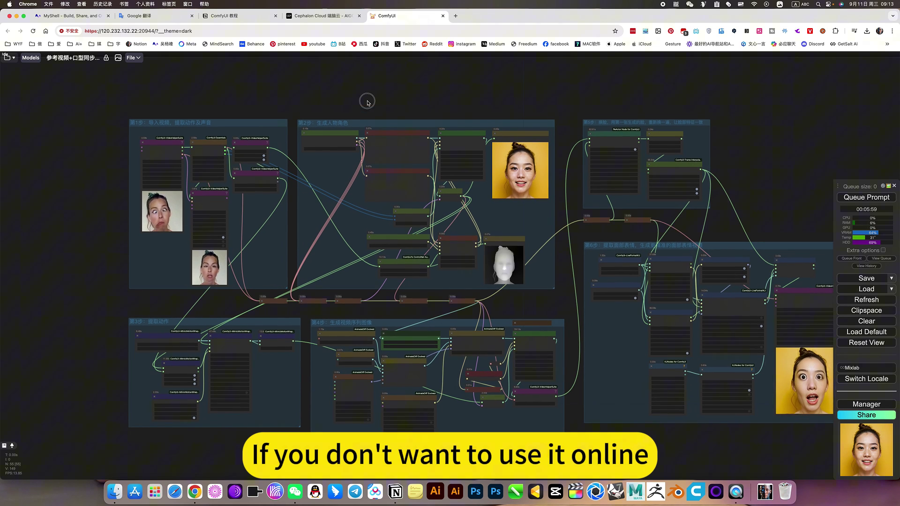
Open the ComfyUI 教程 page in Notion and read the first workflow's 下载设置 notes.
{"action": "left_click", "coordinate": [240, 18]}
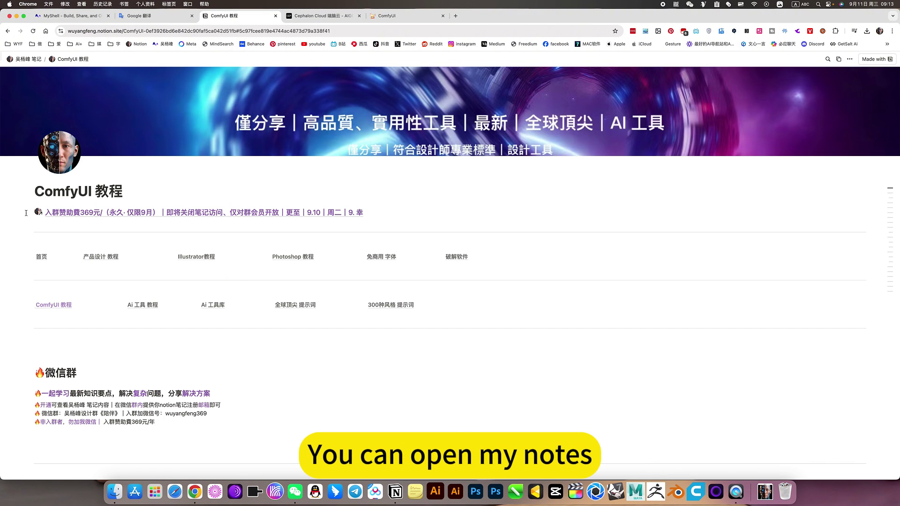
{"action": "left_click", "coordinate": [61, 307]}
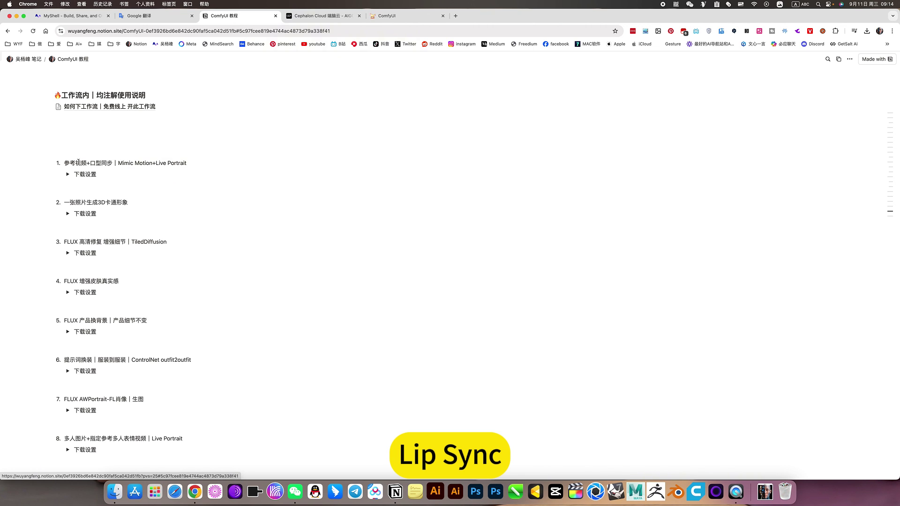
{"action": "left_click", "coordinate": [67, 175]}
{"action": "scroll", "coordinate": [135, 195], "scroll_direction": "down", "scroll_amount": 3}
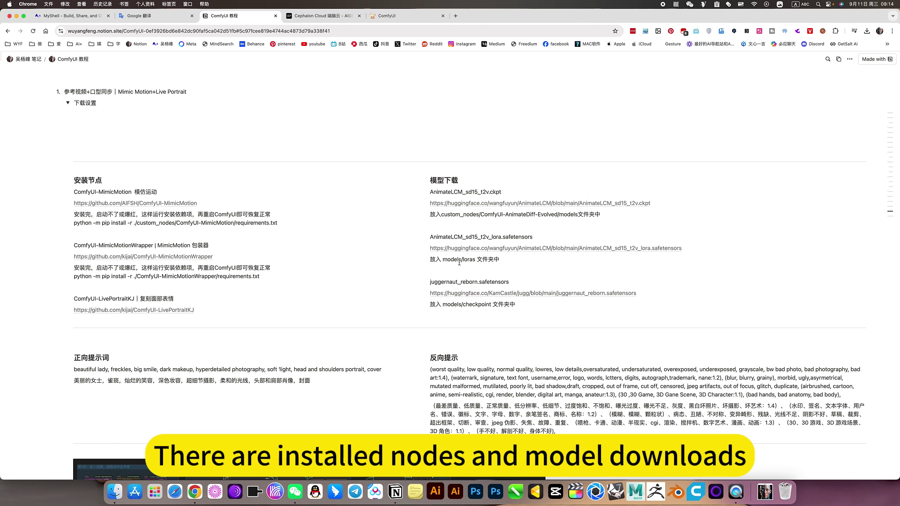
{"action": "scroll", "coordinate": [460, 263], "scroll_direction": "down", "scroll_amount": 3}
{"action": "scroll", "coordinate": [439, 227], "scroll_direction": "down", "scroll_amount": 2}
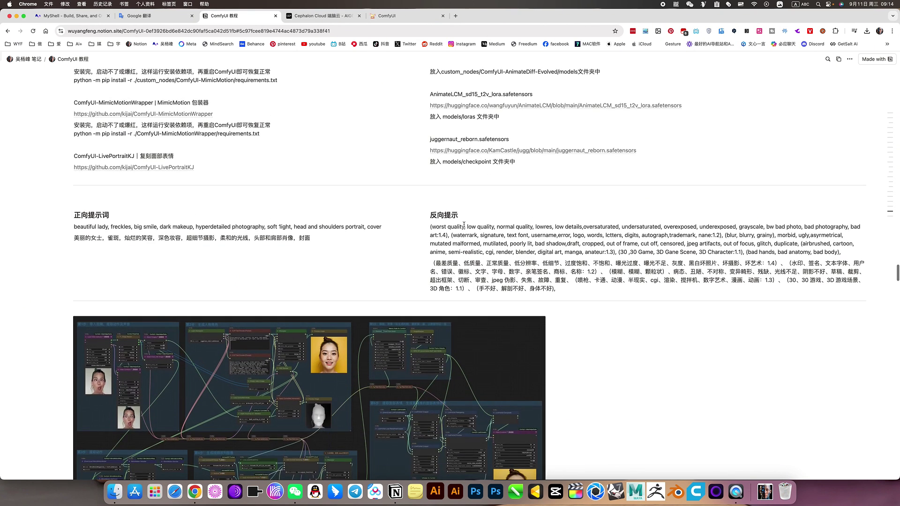
{"action": "scroll", "coordinate": [369, 273], "scroll_direction": "down", "scroll_amount": 8}
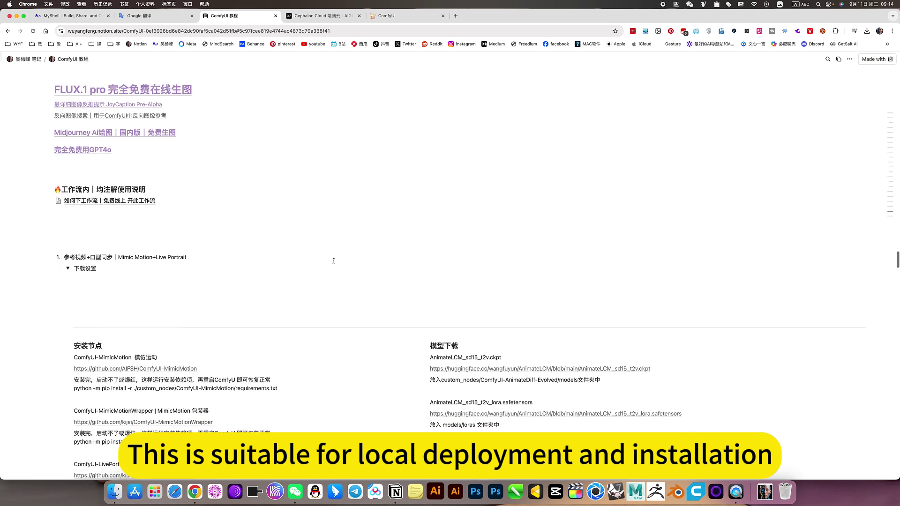
{"action": "scroll", "coordinate": [215, 288], "scroll_direction": "down", "scroll_amount": 2}
{"action": "scroll", "coordinate": [288, 310], "scroll_direction": "down", "scroll_amount": 1}
Collapse 下载设置, return to ComfyUI, and bring up the saved workflows list.
{"action": "left_click", "coordinate": [68, 217]}
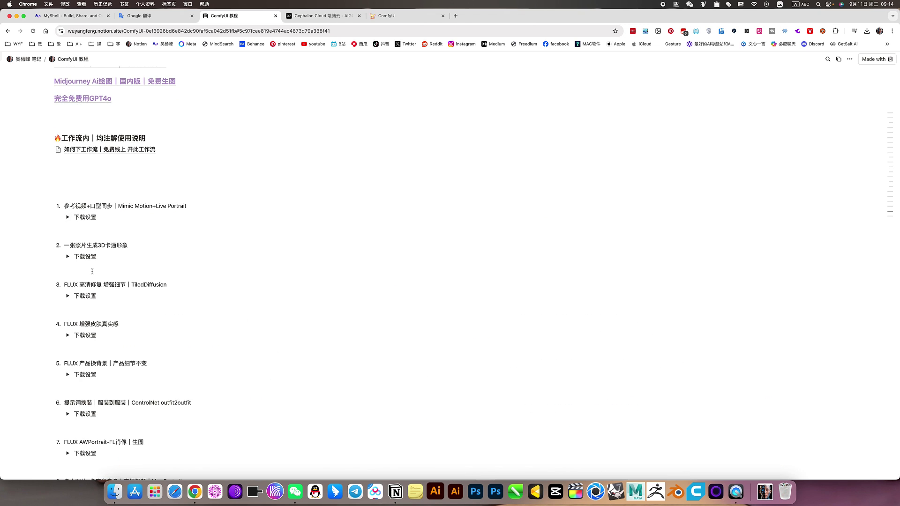
{"action": "scroll", "coordinate": [120, 255], "scroll_direction": "up", "scroll_amount": 2}
{"action": "left_click", "coordinate": [304, 15]}
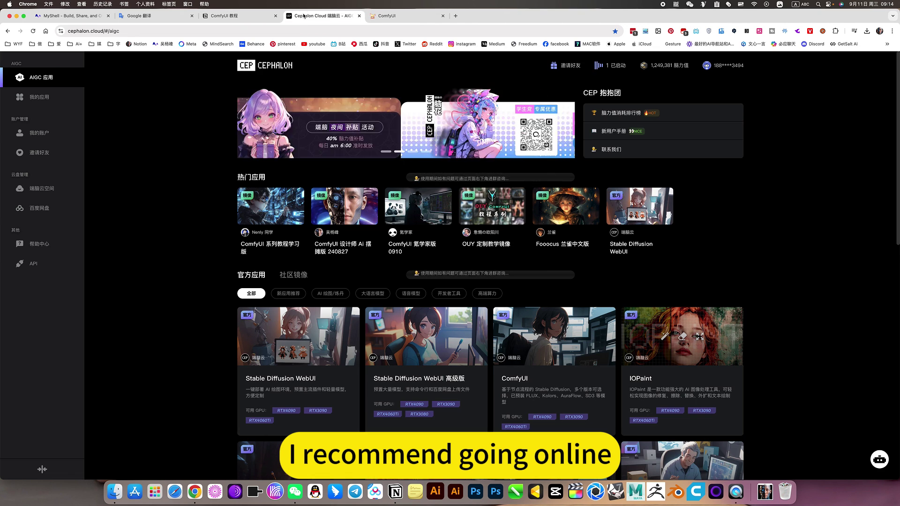
{"action": "left_click", "coordinate": [386, 15]}
{"action": "left_click", "coordinate": [7, 58]}
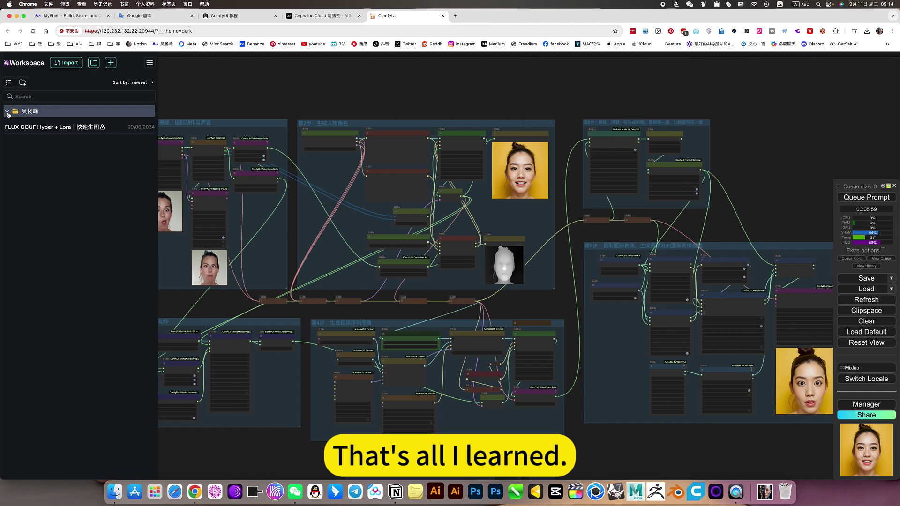
{"action": "left_click", "coordinate": [8, 114]}
{"action": "scroll", "coordinate": [70, 317], "scroll_direction": "down", "scroll_amount": 3}
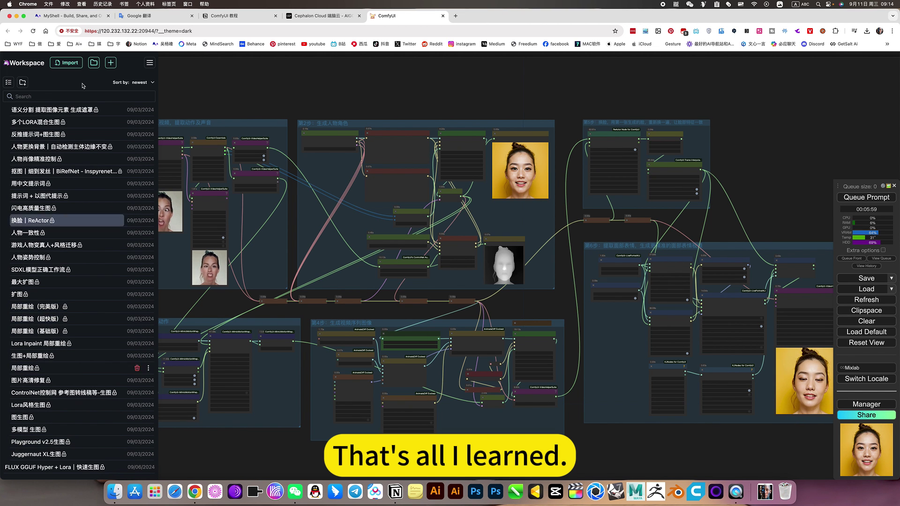
{"action": "scroll", "coordinate": [56, 207], "scroll_direction": "up", "scroll_amount": 5}
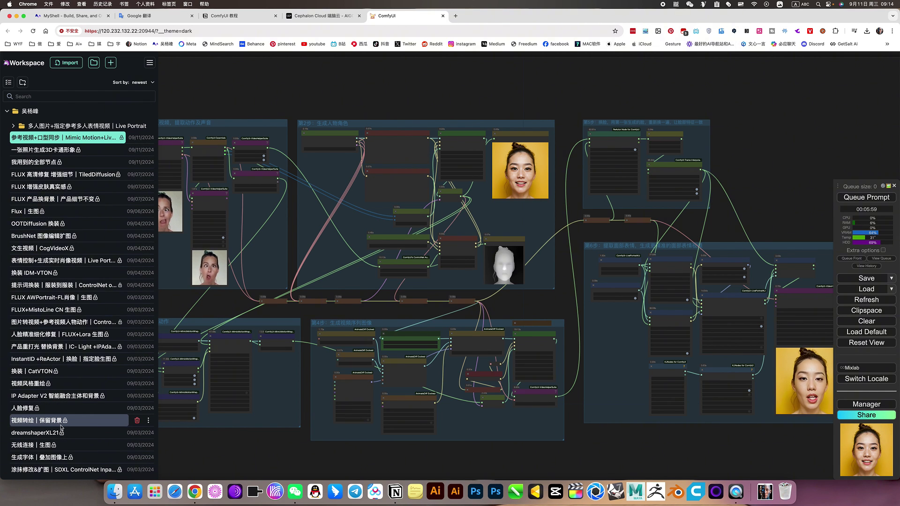
{"action": "scroll", "coordinate": [65, 414], "scroll_direction": "down", "scroll_amount": 15}
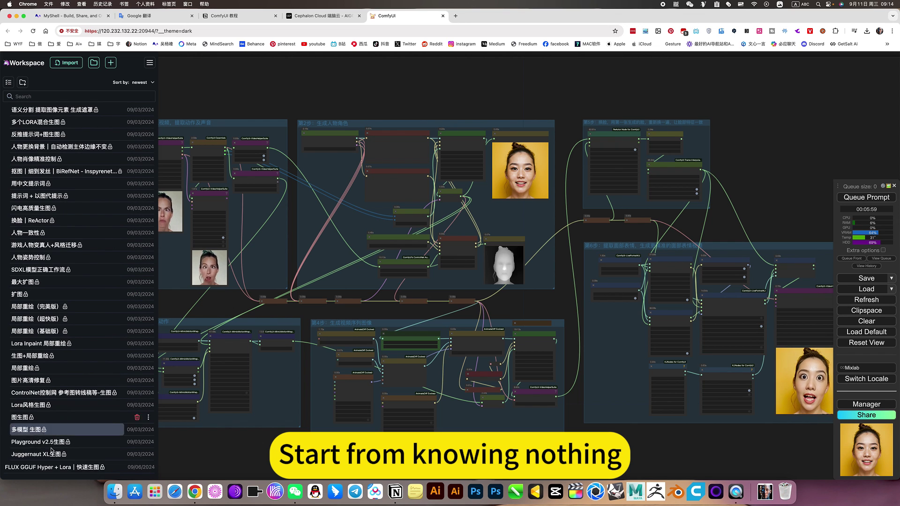
{"action": "scroll", "coordinate": [65, 453], "scroll_direction": "up", "scroll_amount": 15}
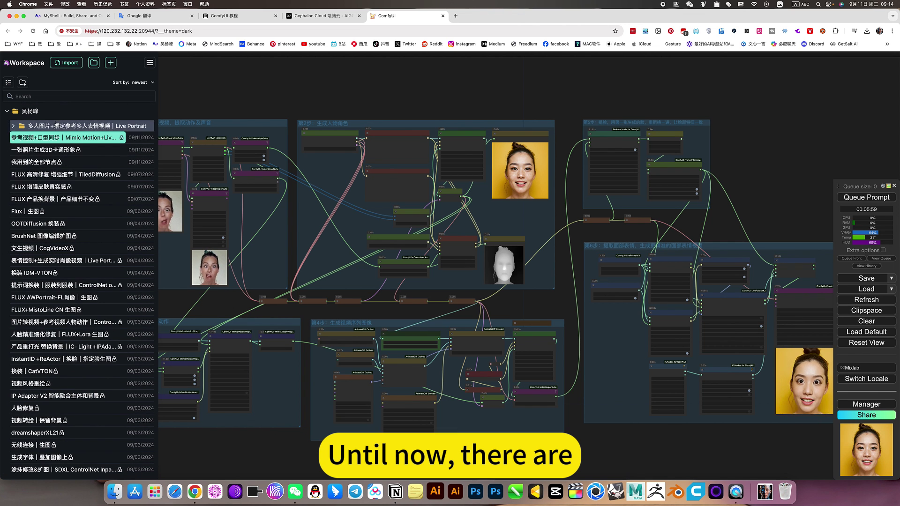
{"action": "left_click", "coordinate": [73, 142]}
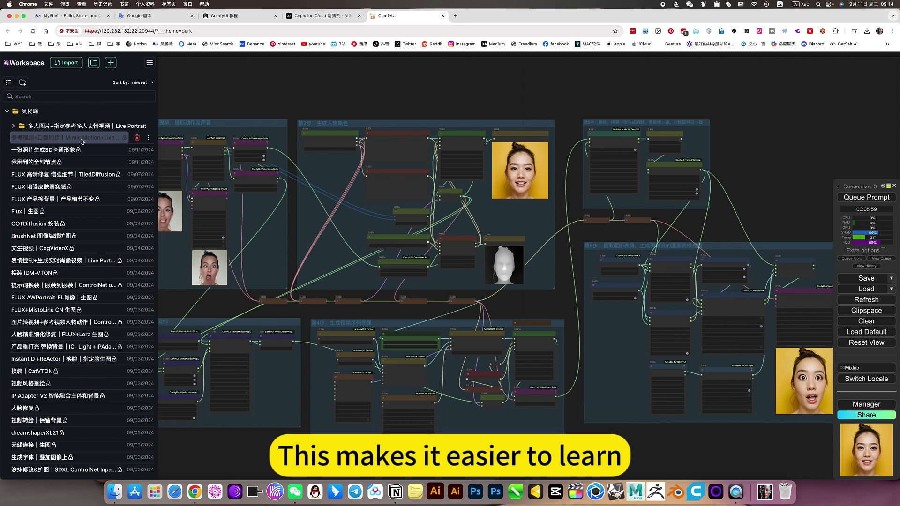
{"action": "left_click", "coordinate": [117, 138]}
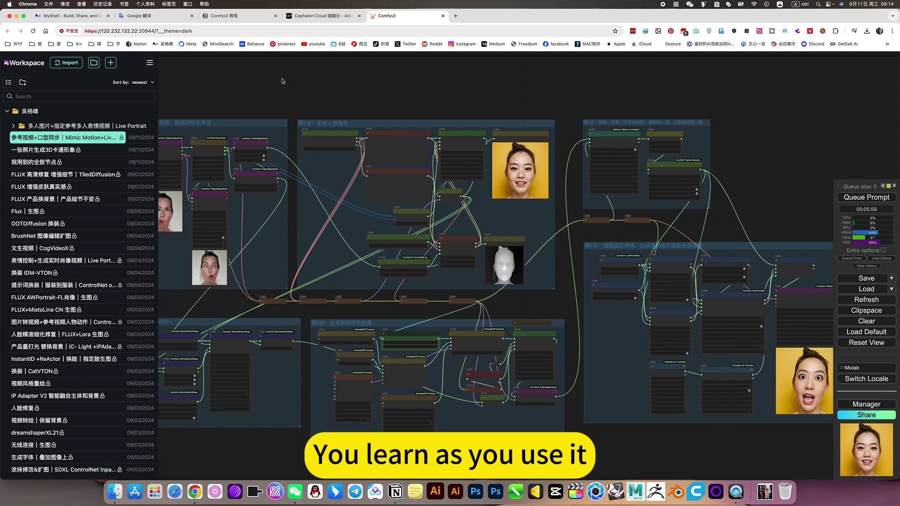
Zoom into Step 1 and preview the d6.mp4 Load Video node with its audio.
{"action": "left_click_drag", "start_coordinate": [291, 88], "coordinate": [313, 107]}
{"action": "scroll", "coordinate": [243, 177], "scroll_direction": "up", "scroll_amount": 5}
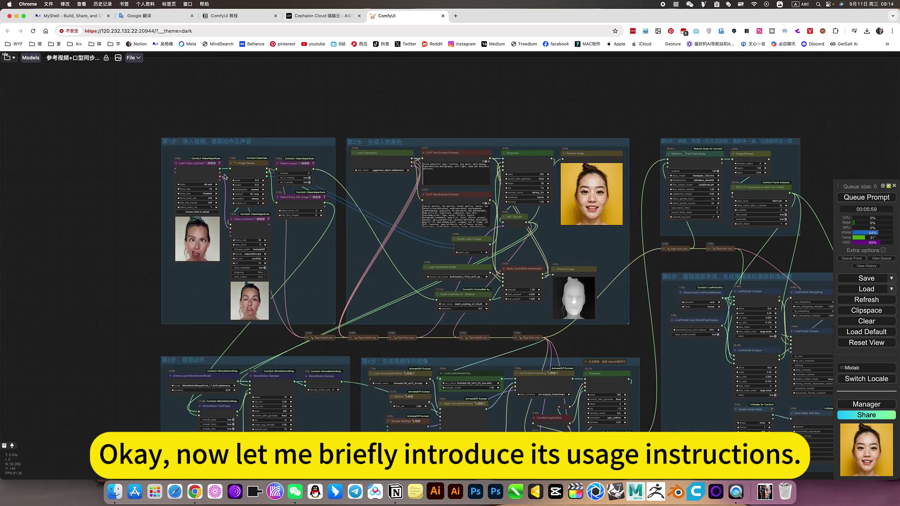
{"action": "scroll", "coordinate": [209, 209], "scroll_direction": "up", "scroll_amount": 4}
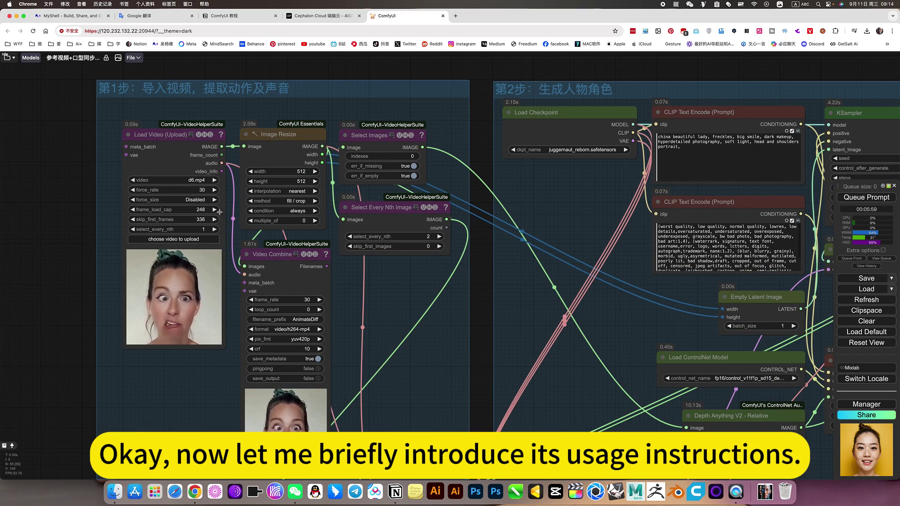
{"action": "left_click_drag", "start_coordinate": [131, 171], "coordinate": [256, 157]}
{"action": "scroll", "coordinate": [256, 157], "scroll_direction": "up", "scroll_amount": 6}
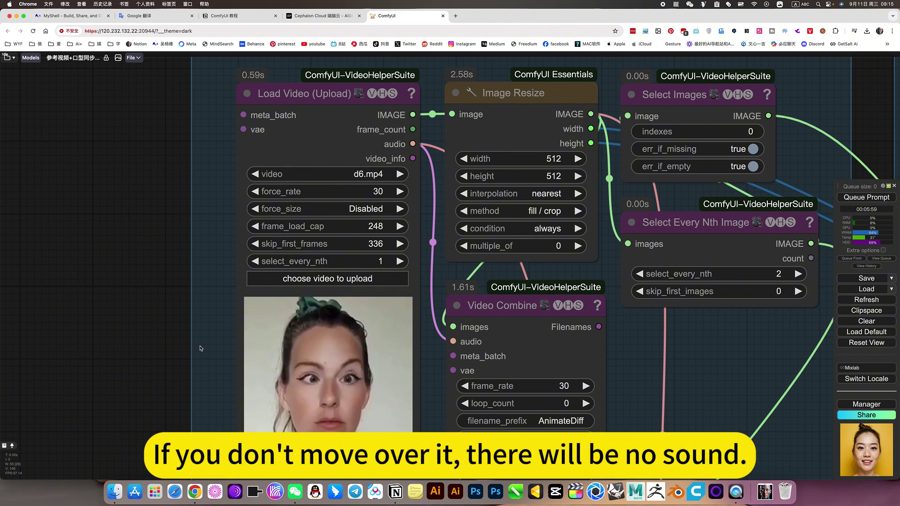
{"action": "mouse_move", "coordinate": [340, 381]}
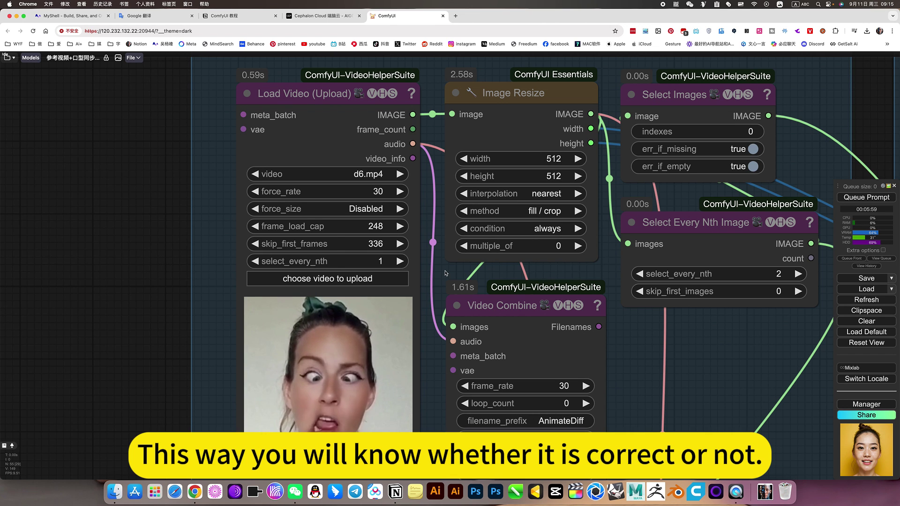
{"action": "scroll", "coordinate": [445, 273], "scroll_direction": "down", "scroll_amount": 5}
{"action": "scroll", "coordinate": [368, 226], "scroll_direction": "up", "scroll_amount": 6}
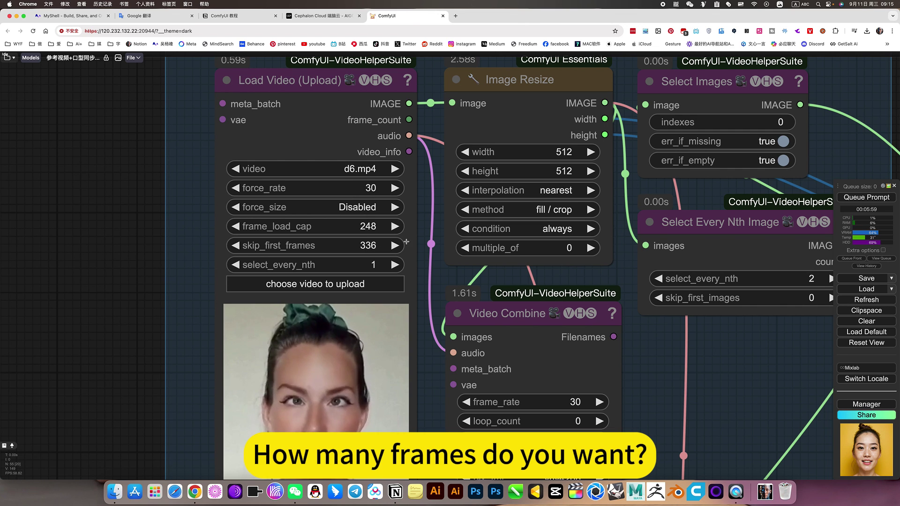
{"action": "scroll", "coordinate": [406, 245], "scroll_direction": "down", "scroll_amount": 3}
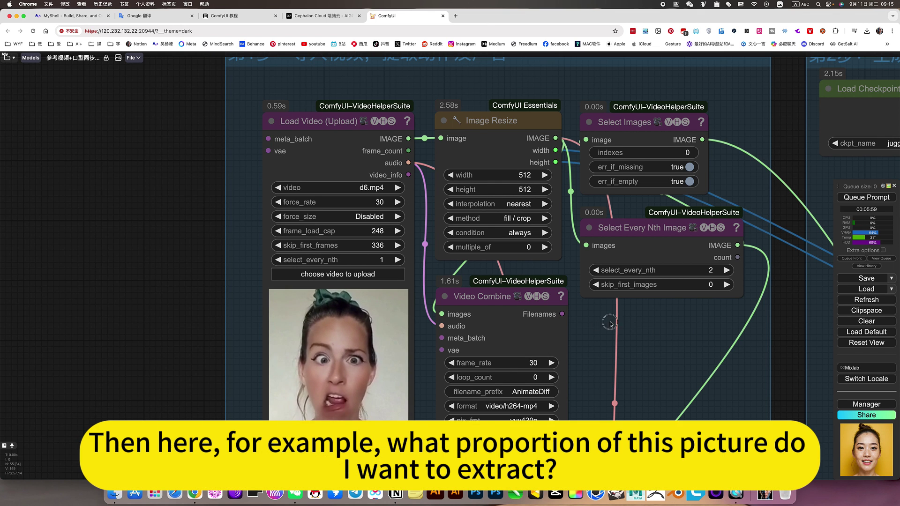
Select the Image Resize and Select Images nodes to trace their links, then zoom out to Steps 1 and 2.
{"action": "left_click_drag", "start_coordinate": [605, 318], "coordinate": [522, 222]}
{"action": "left_click_drag", "start_coordinate": [602, 345], "coordinate": [604, 210]}
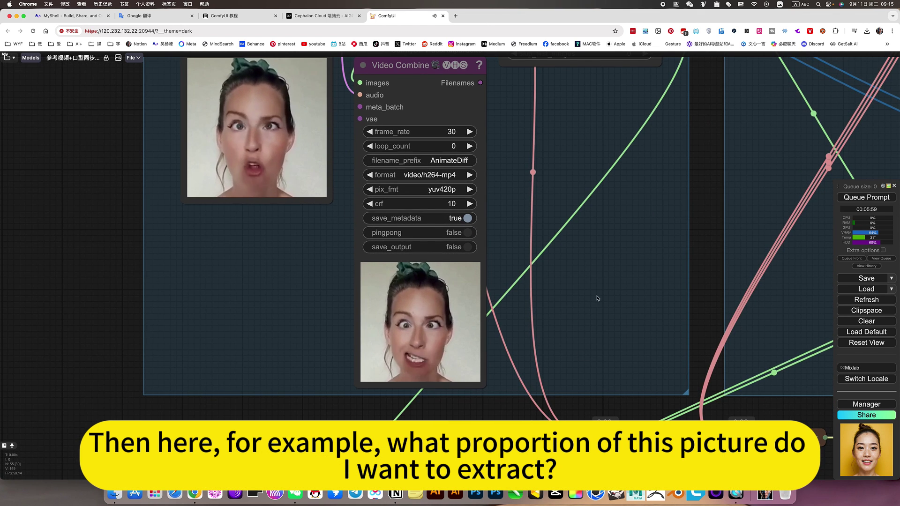
{"action": "left_click_drag", "start_coordinate": [596, 286], "coordinate": [586, 467]}
{"action": "left_click_drag", "start_coordinate": [535, 287], "coordinate": [536, 292]}
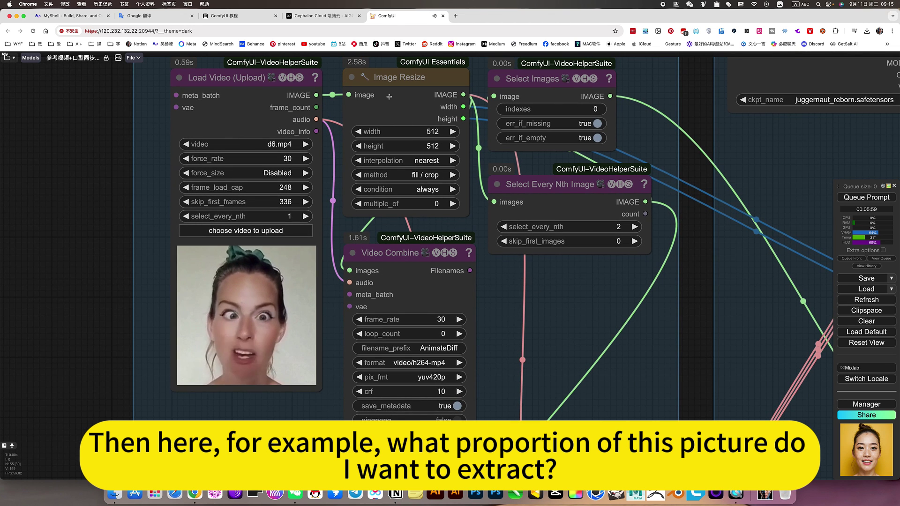
{"action": "left_click", "coordinate": [418, 131]}
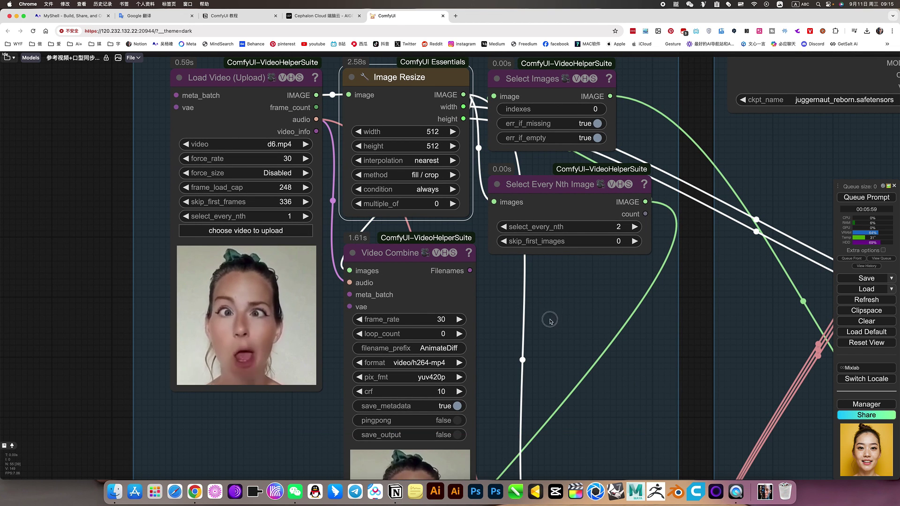
{"action": "left_click_drag", "start_coordinate": [559, 291], "coordinate": [458, 341]}
{"action": "left_click", "coordinate": [417, 133]}
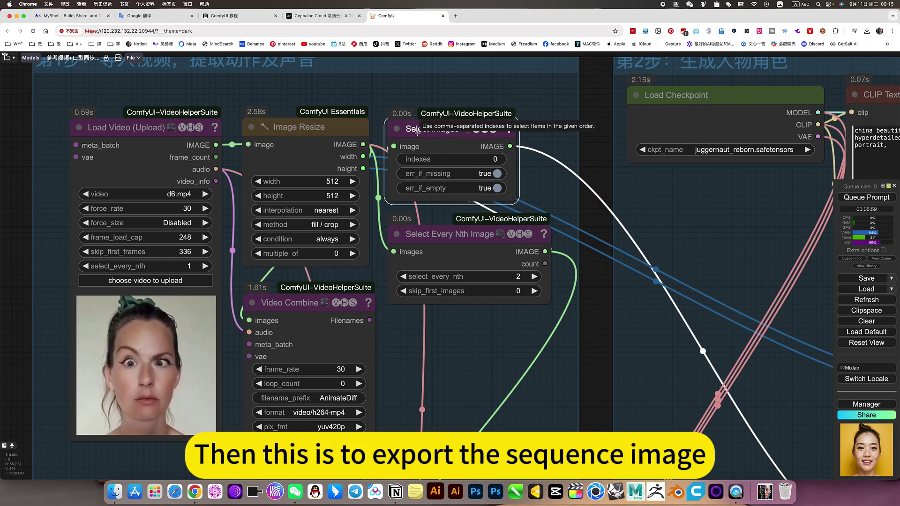
{"action": "scroll", "coordinate": [482, 349], "scroll_direction": "down", "scroll_amount": 1}
{"action": "scroll", "coordinate": [482, 348], "scroll_direction": "down", "scroll_amount": 2}
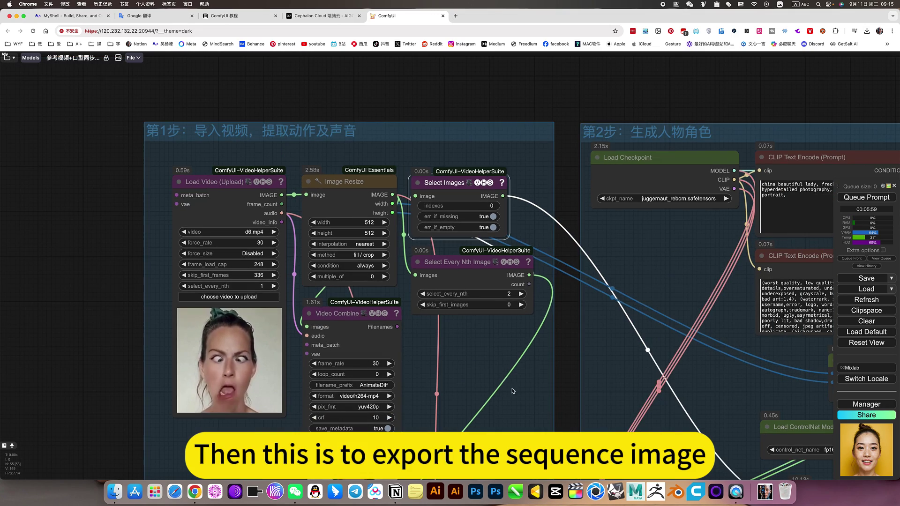
{"action": "left_click_drag", "start_coordinate": [521, 398], "coordinate": [353, 279]}
{"action": "scroll", "coordinate": [408, 307], "scroll_direction": "down", "scroll_amount": 7}
Expand the first Pipe to/edit any node to view its slots, then collapse it again.
{"action": "scroll", "coordinate": [377, 375], "scroll_direction": "up", "scroll_amount": 3}
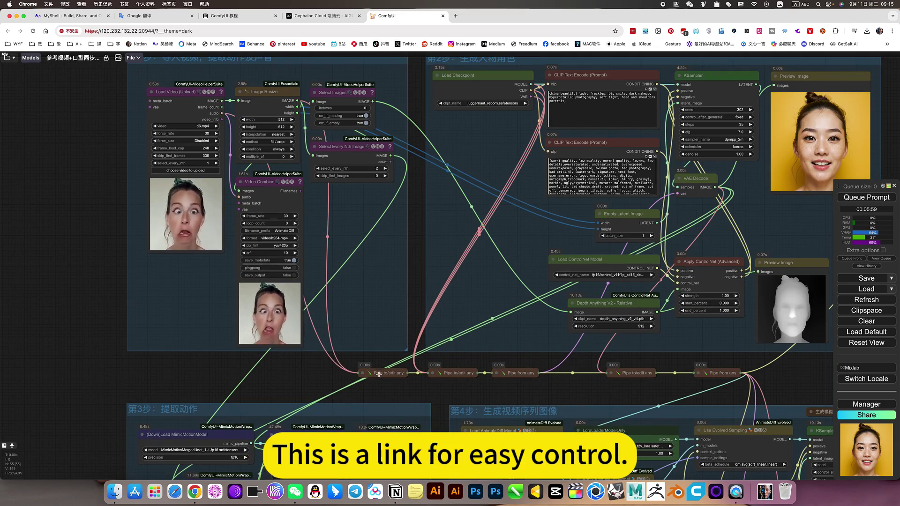
{"action": "scroll", "coordinate": [372, 376], "scroll_direction": "up", "scroll_amount": 8}
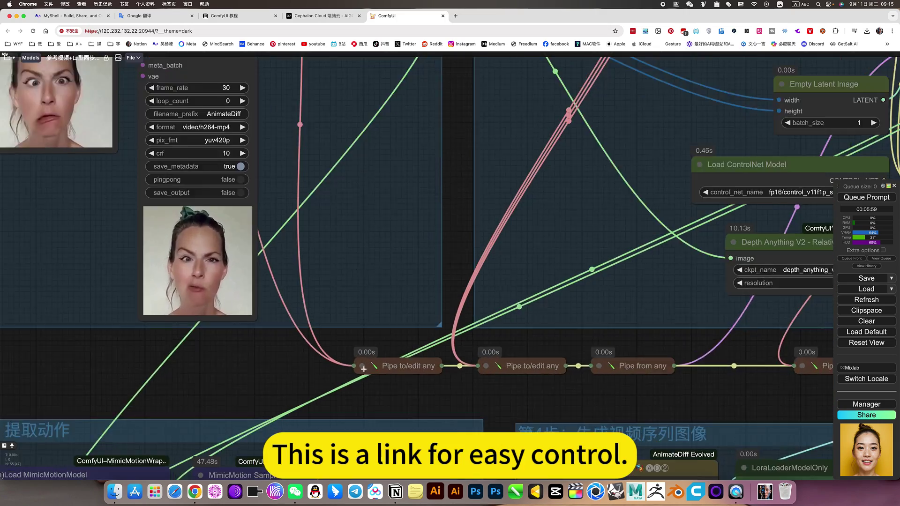
{"action": "left_click", "coordinate": [362, 364]}
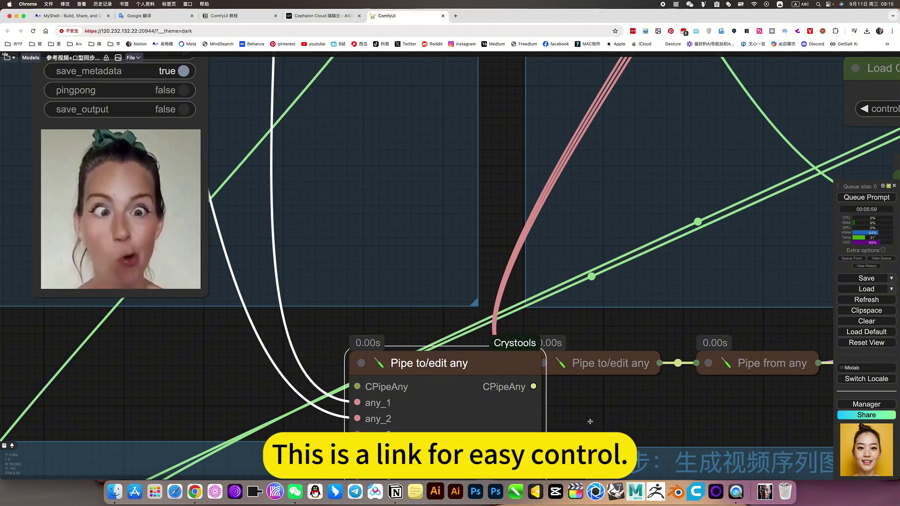
{"action": "left_click_drag", "start_coordinate": [566, 342], "coordinate": [499, 219]}
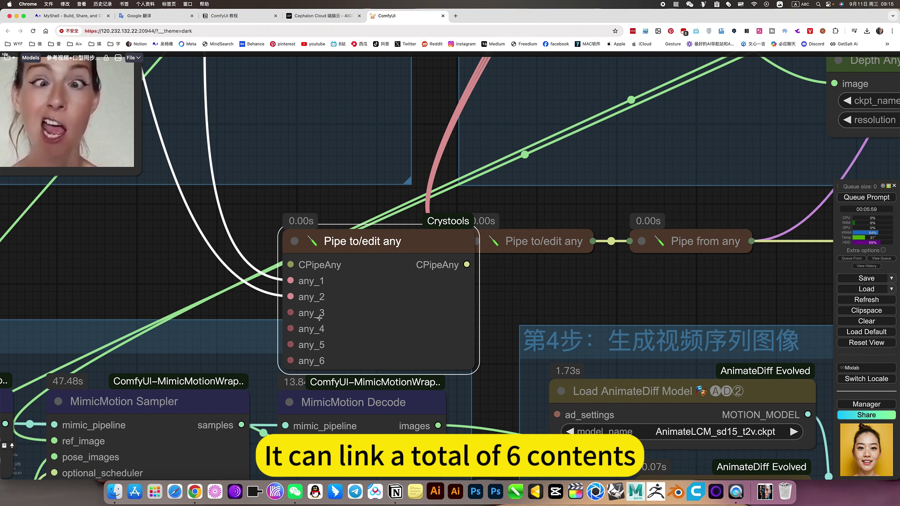
{"action": "scroll", "coordinate": [361, 274], "scroll_direction": "up", "scroll_amount": 8}
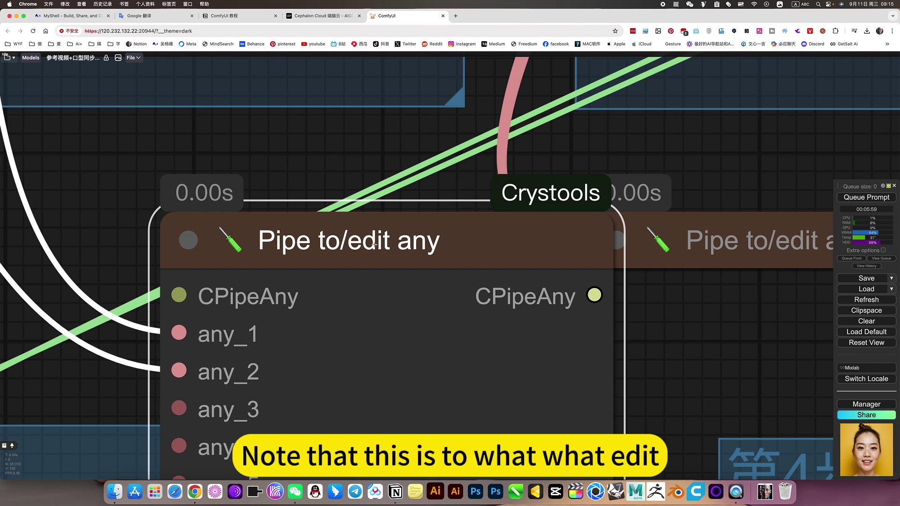
{"action": "left_click_drag", "start_coordinate": [630, 322], "coordinate": [533, 298]}
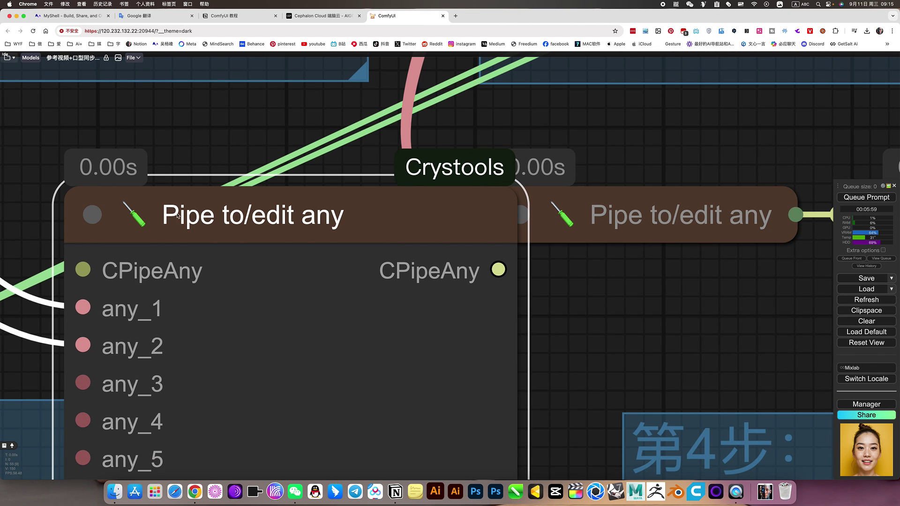
{"action": "left_click", "coordinate": [93, 216]}
Expand the Pipe from any node and the neighbouring second Pipe to/edit any node to show any_1–any_6.
{"action": "scroll", "coordinate": [423, 296], "scroll_direction": "down", "scroll_amount": 4}
{"action": "scroll", "coordinate": [553, 304], "scroll_direction": "right", "scroll_amount": 6}
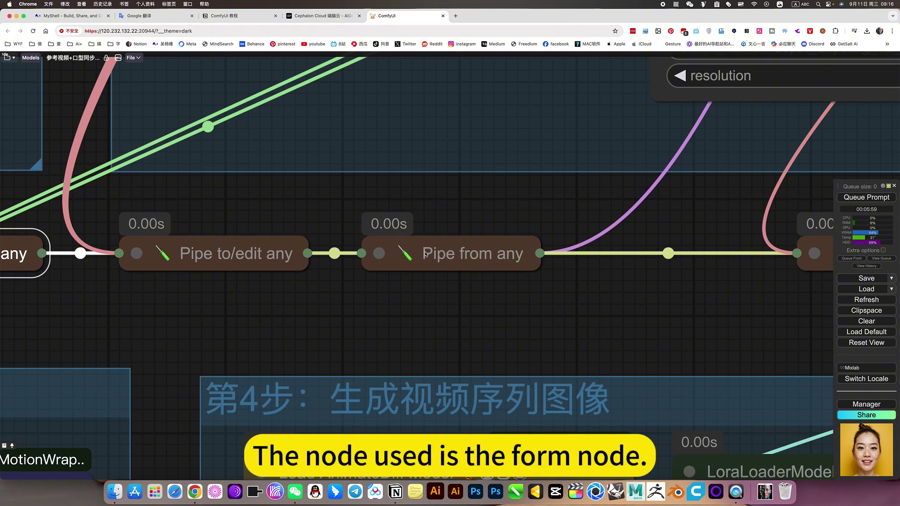
{"action": "left_click", "coordinate": [427, 255]}
{"action": "scroll", "coordinate": [466, 252], "scroll_direction": "up", "scroll_amount": 5}
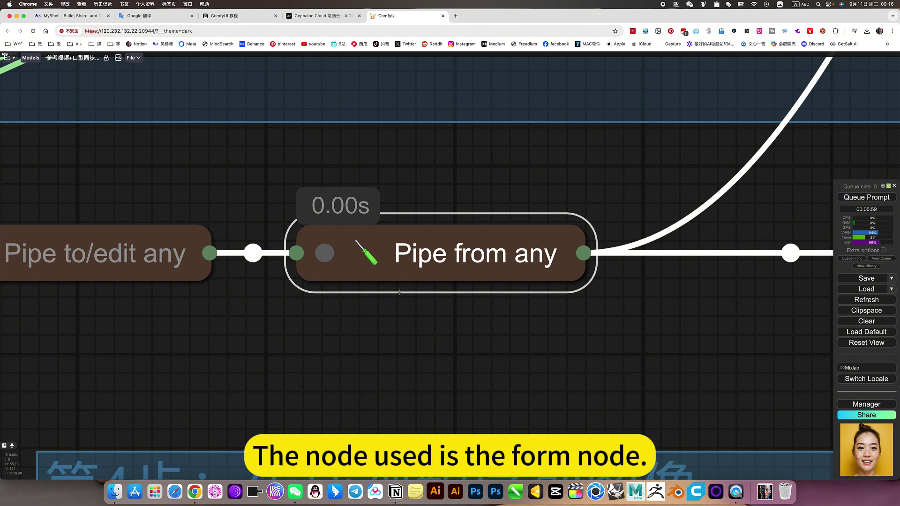
{"action": "scroll", "coordinate": [401, 293], "scroll_direction": "down", "scroll_amount": 4}
{"action": "left_click", "coordinate": [348, 270]}
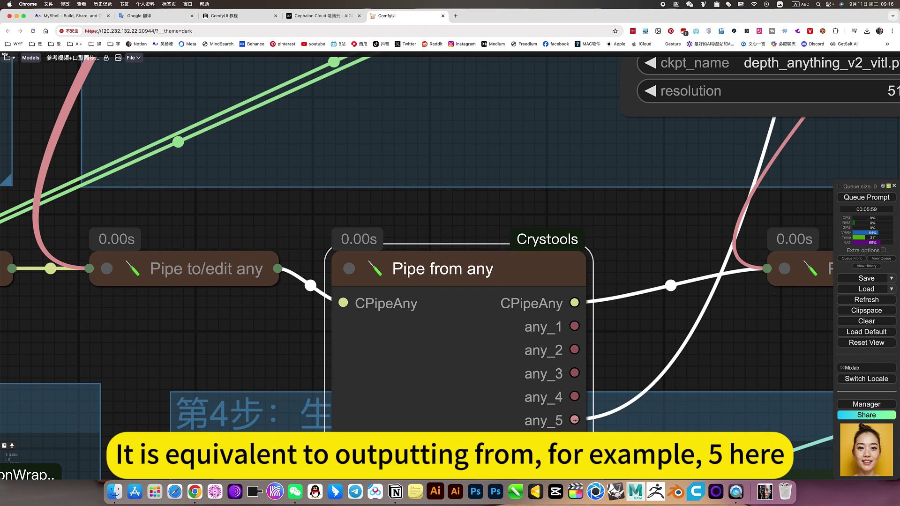
{"action": "scroll", "coordinate": [224, 351], "scroll_direction": "down", "scroll_amount": 4}
{"action": "left_click_drag", "start_coordinate": [173, 343], "coordinate": [423, 334]}
{"action": "left_click", "coordinate": [394, 286]}
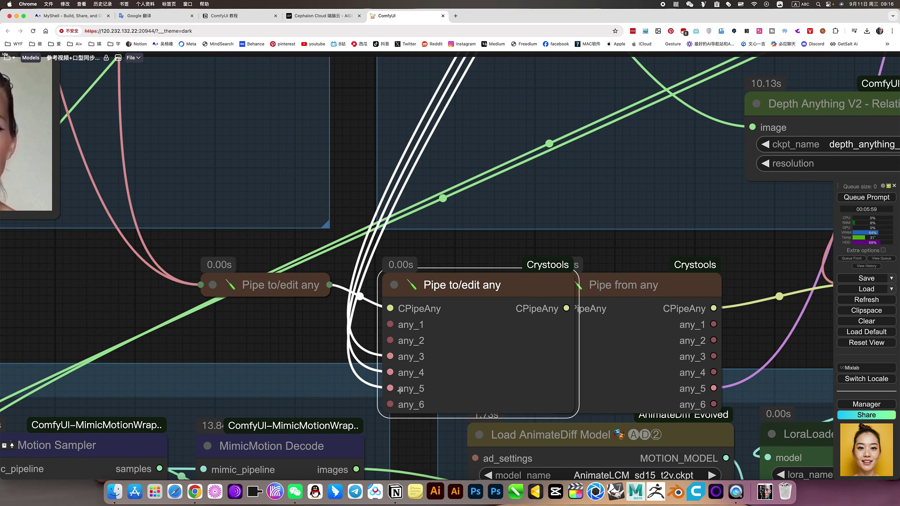
{"action": "left_click_drag", "start_coordinate": [613, 381], "coordinate": [210, 469]}
{"action": "scroll", "coordinate": [550, 261], "scroll_direction": "down", "scroll_amount": 4}
Fold the Pipe to/edit any and Pipe from any nodes back to title bars, then deselect the right pipe node.
{"action": "scroll", "coordinate": [548, 228], "scroll_direction": "down", "scroll_amount": 5}
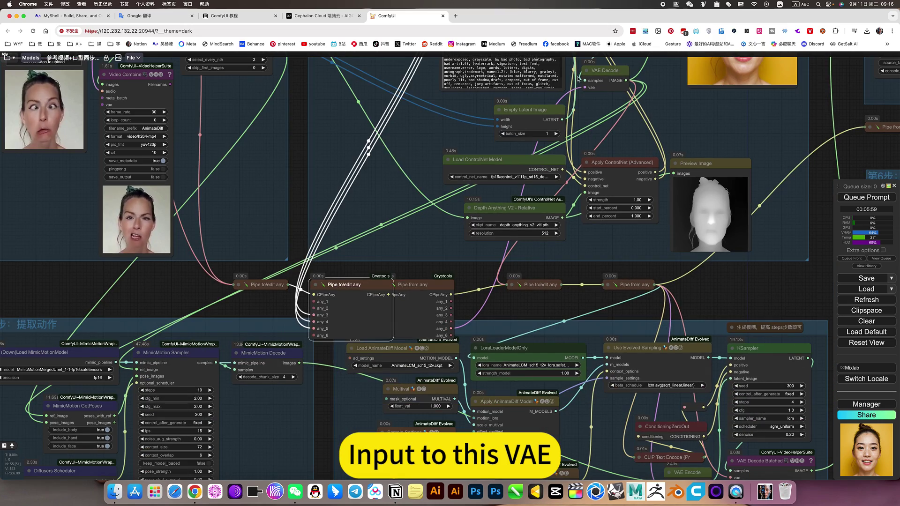
{"action": "left_click_drag", "start_coordinate": [362, 205], "coordinate": [495, 258]}
{"action": "scroll", "coordinate": [498, 261], "scroll_direction": "up", "scroll_amount": 5}
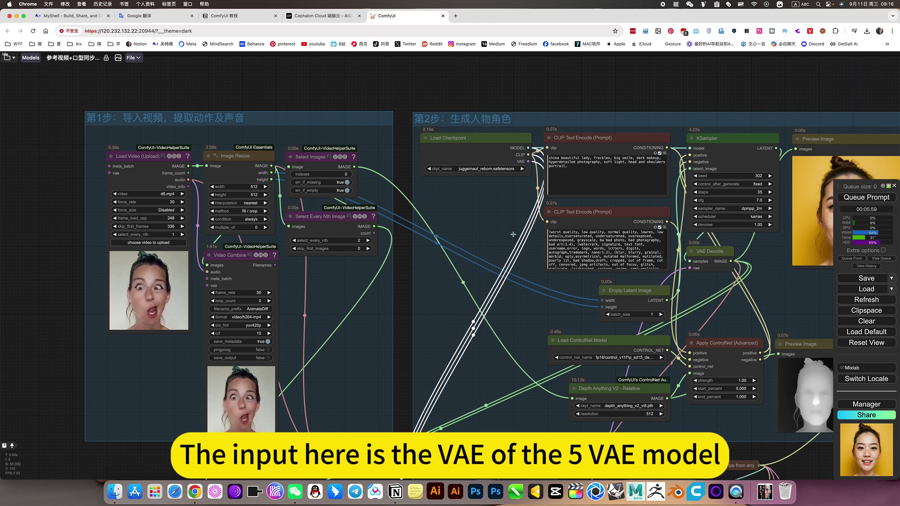
{"action": "left_click_drag", "start_coordinate": [482, 379], "coordinate": [324, 208]}
{"action": "scroll", "coordinate": [305, 214], "scroll_direction": "down", "scroll_amount": 8}
{"action": "scroll", "coordinate": [304, 215], "scroll_direction": "right", "scroll_amount": 8}
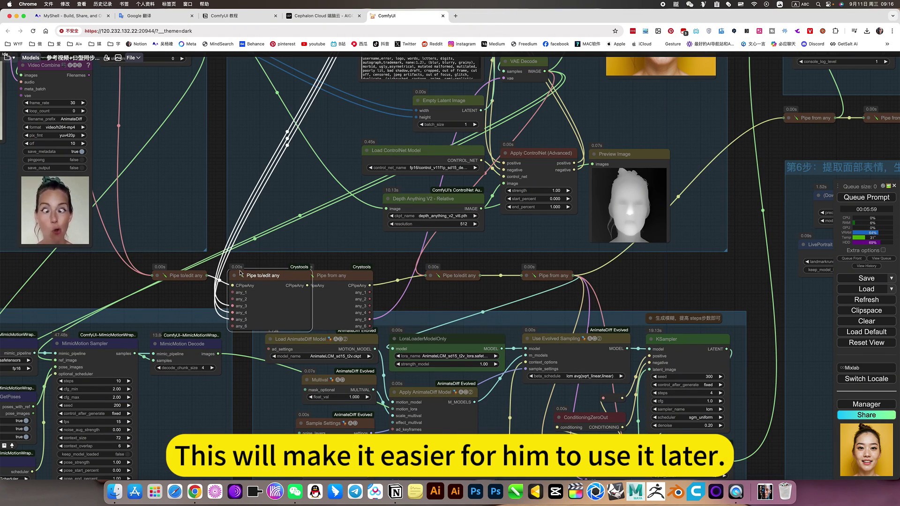
{"action": "scroll", "coordinate": [240, 271], "scroll_direction": "up", "scroll_amount": 5}
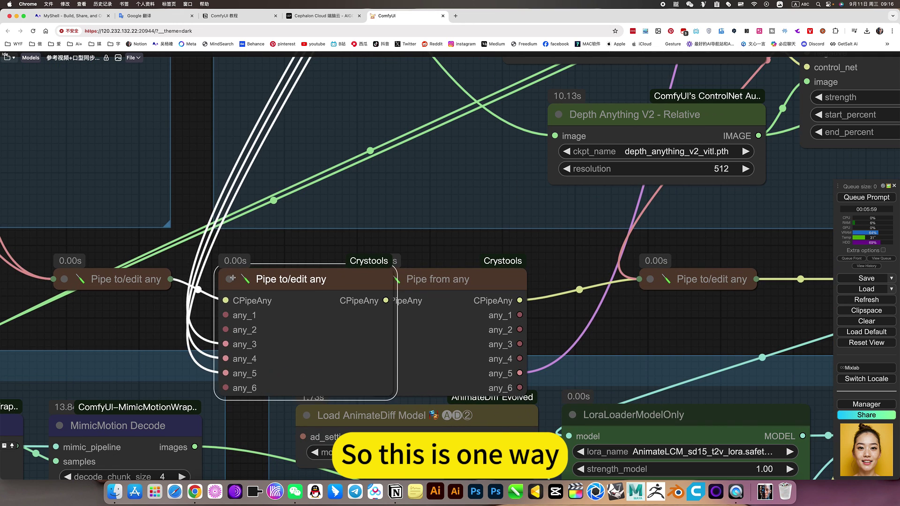
{"action": "left_click", "coordinate": [229, 279]}
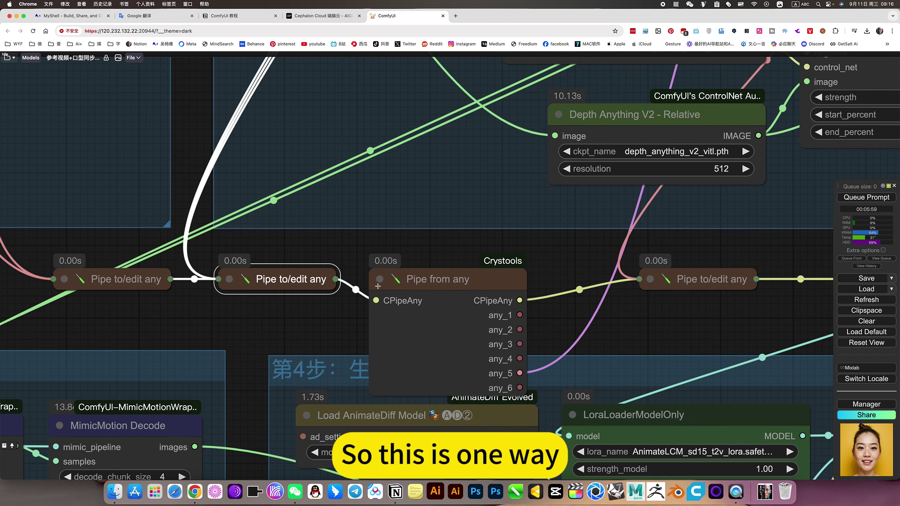
{"action": "left_click", "coordinate": [380, 279]}
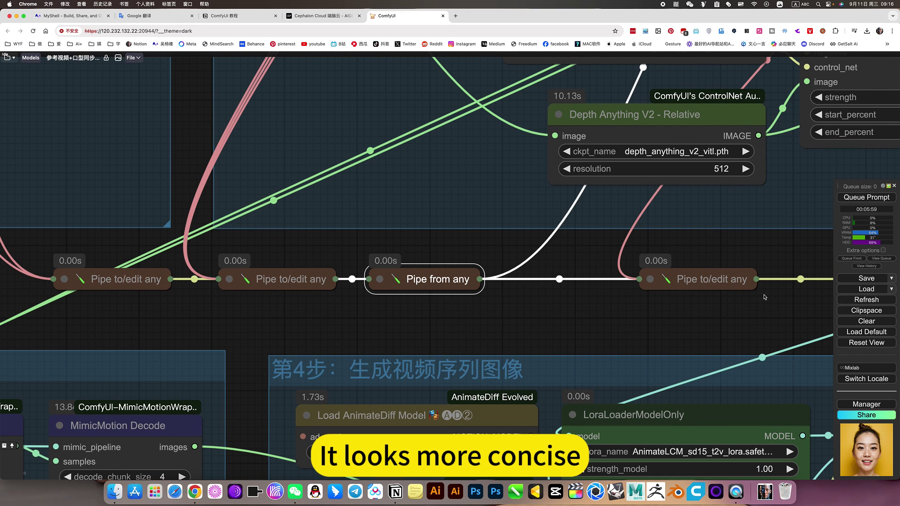
{"action": "left_click_drag", "start_coordinate": [663, 312], "coordinate": [572, 298]}
{"action": "left_click", "coordinate": [545, 332]}
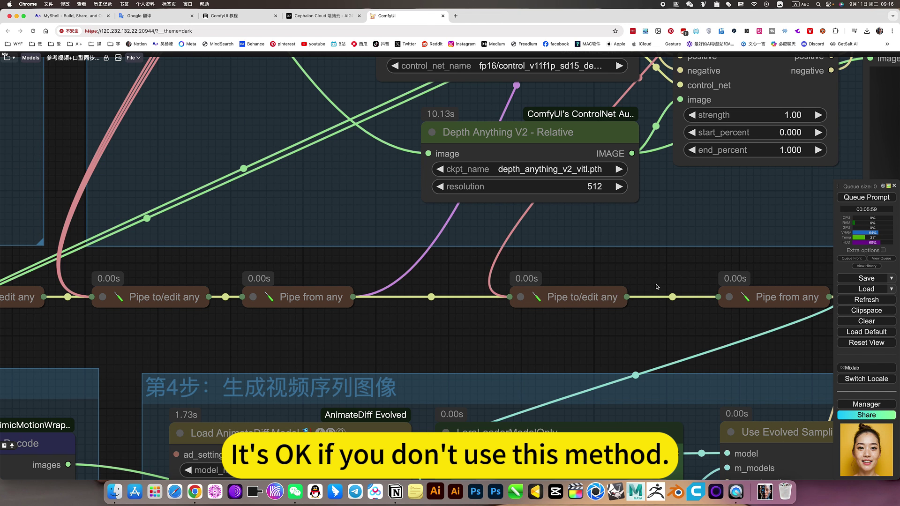
Zoom out and pan to bring the step 2 character group above the pipes into view.
{"action": "scroll", "coordinate": [280, 314], "scroll_direction": "up", "scroll_amount": 5}
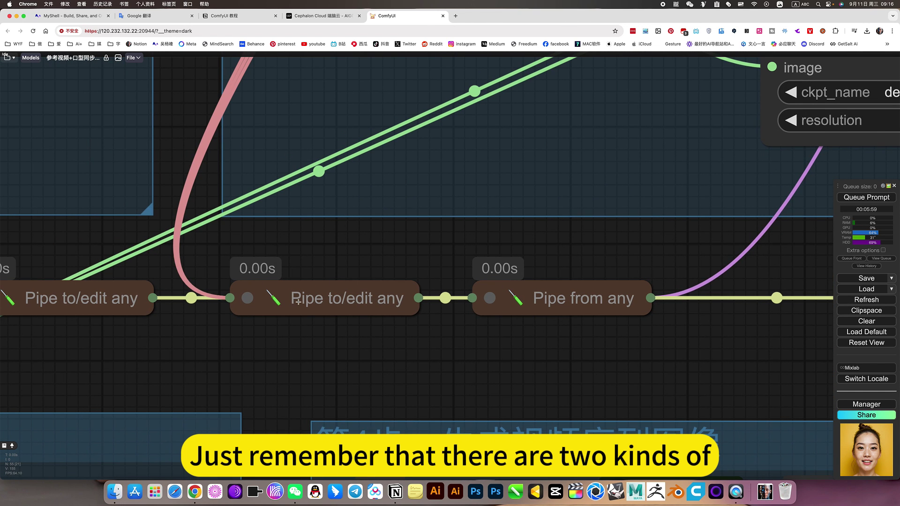
{"action": "scroll", "coordinate": [298, 302], "scroll_direction": "up", "scroll_amount": 5}
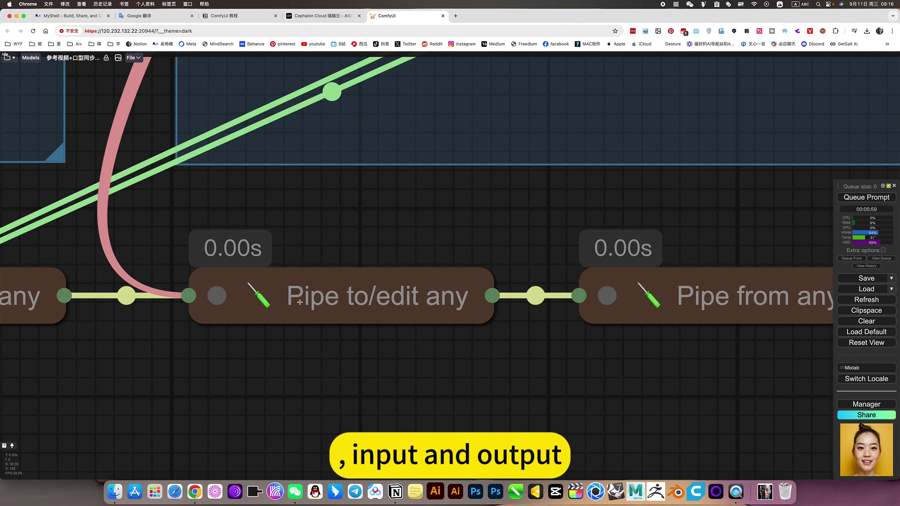
{"action": "scroll", "coordinate": [515, 376], "scroll_direction": "right", "scroll_amount": 5}
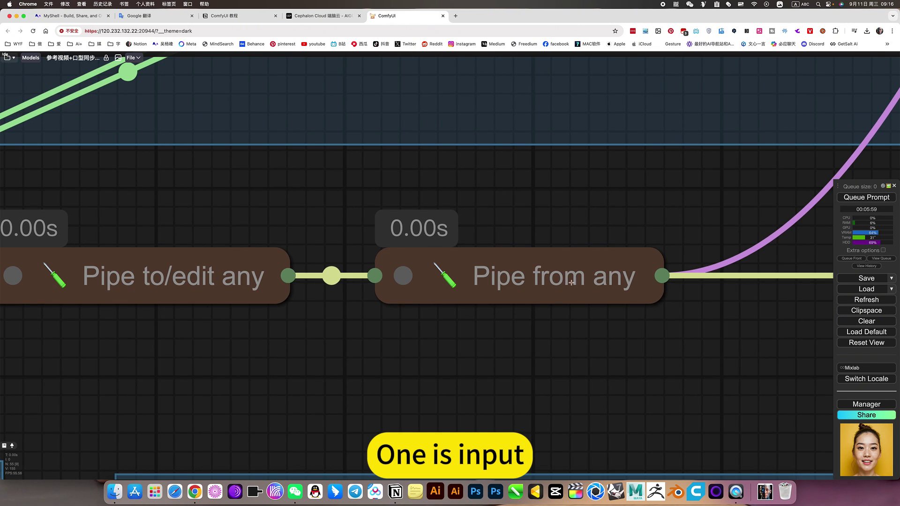
{"action": "scroll", "coordinate": [569, 287], "scroll_direction": "down", "scroll_amount": 8}
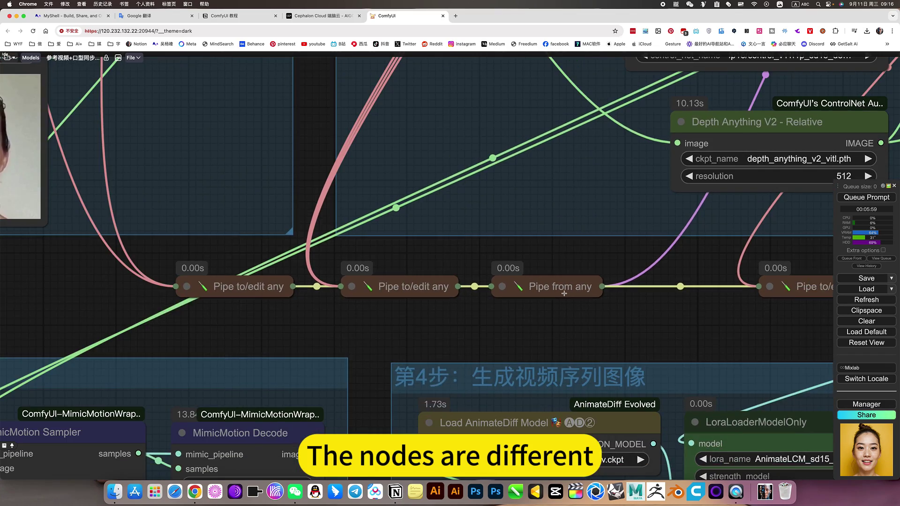
{"action": "scroll", "coordinate": [564, 293], "scroll_direction": "down", "scroll_amount": 5}
{"action": "left_click_drag", "start_coordinate": [441, 323], "coordinate": [301, 440]}
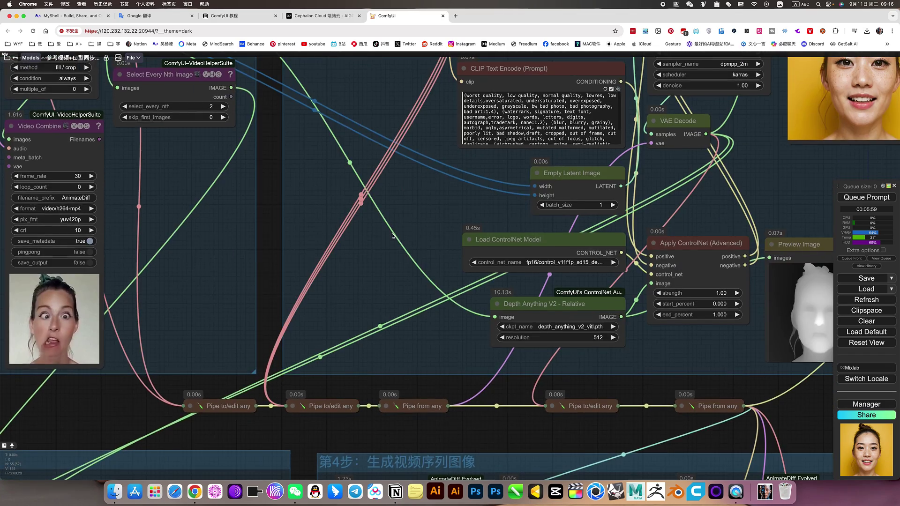
{"action": "scroll", "coordinate": [420, 226], "scroll_direction": "down", "scroll_amount": 4}
{"action": "left_click_drag", "start_coordinate": [421, 213], "coordinate": [346, 335]}
{"action": "left_click_drag", "start_coordinate": [607, 320], "coordinate": [575, 297]}
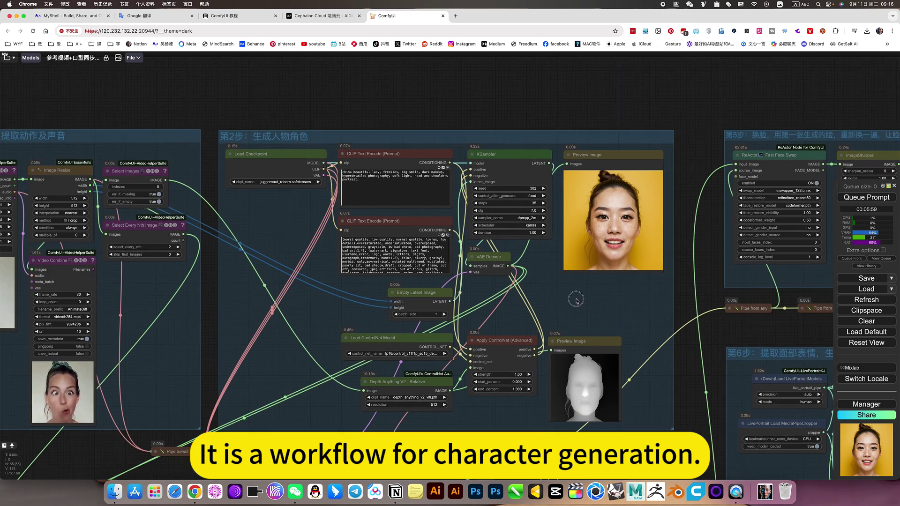
{"action": "scroll", "coordinate": [422, 225], "scroll_direction": "up", "scroll_amount": 4}
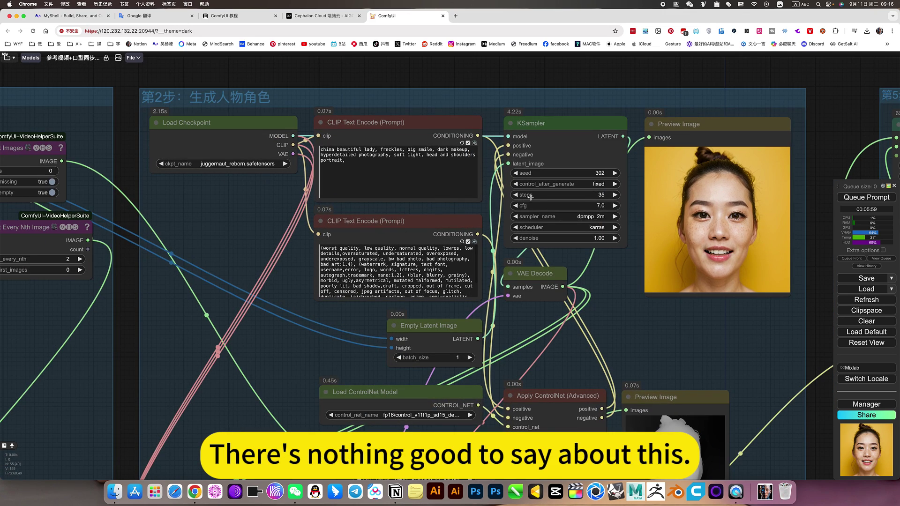
{"action": "left_click_drag", "start_coordinate": [635, 325], "coordinate": [602, 280]}
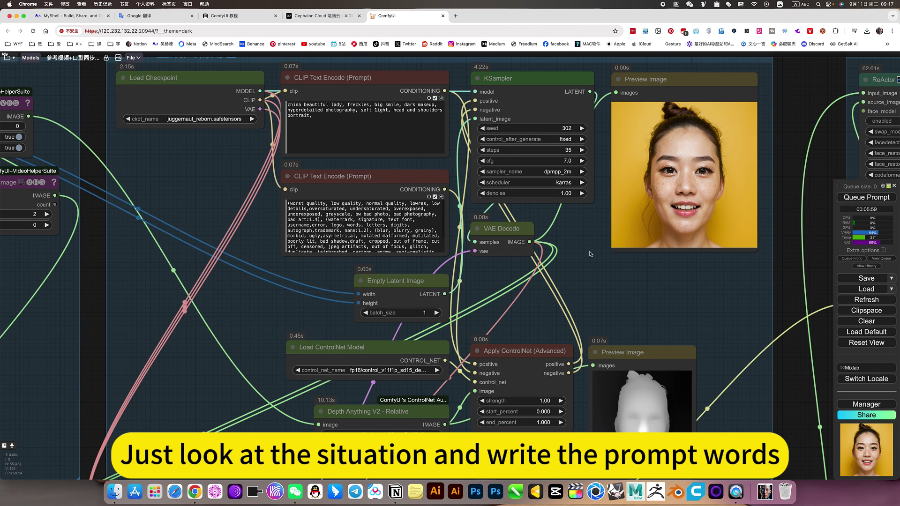
{"action": "left_click_drag", "start_coordinate": [646, 270], "coordinate": [593, 272]}
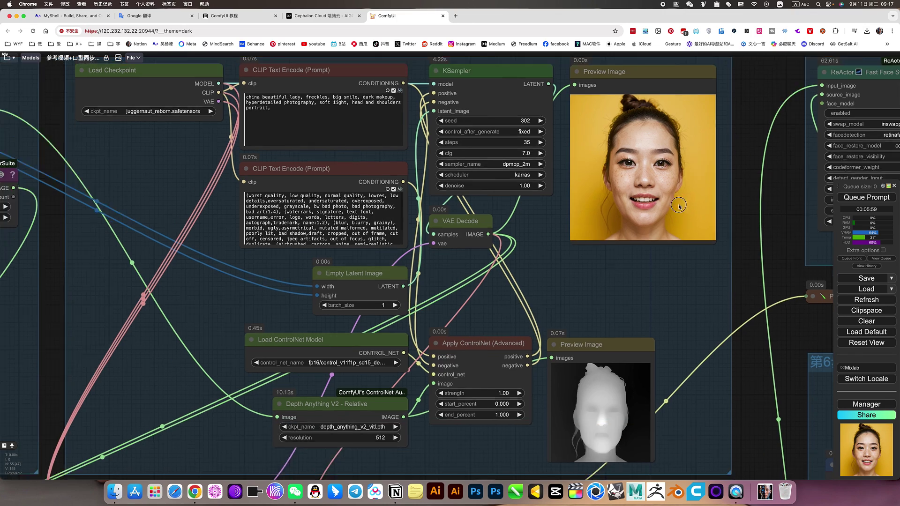
{"action": "left_click_drag", "start_coordinate": [597, 300], "coordinate": [697, 195]}
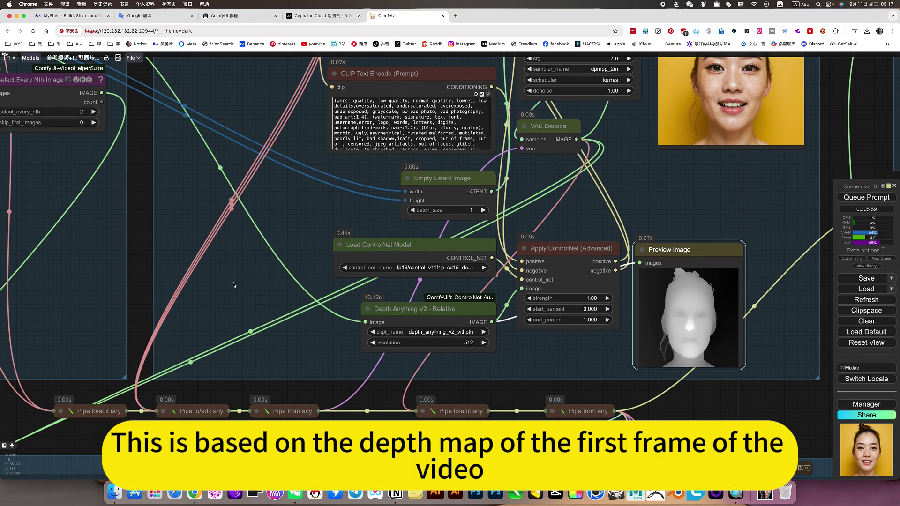
{"action": "left_click_drag", "start_coordinate": [233, 283], "coordinate": [597, 321]}
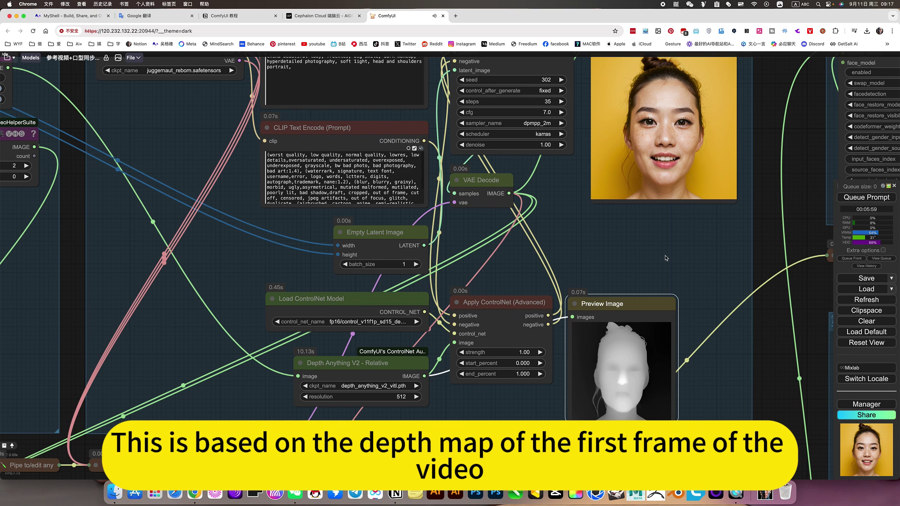
{"action": "left_click_drag", "start_coordinate": [666, 257], "coordinate": [645, 255]}
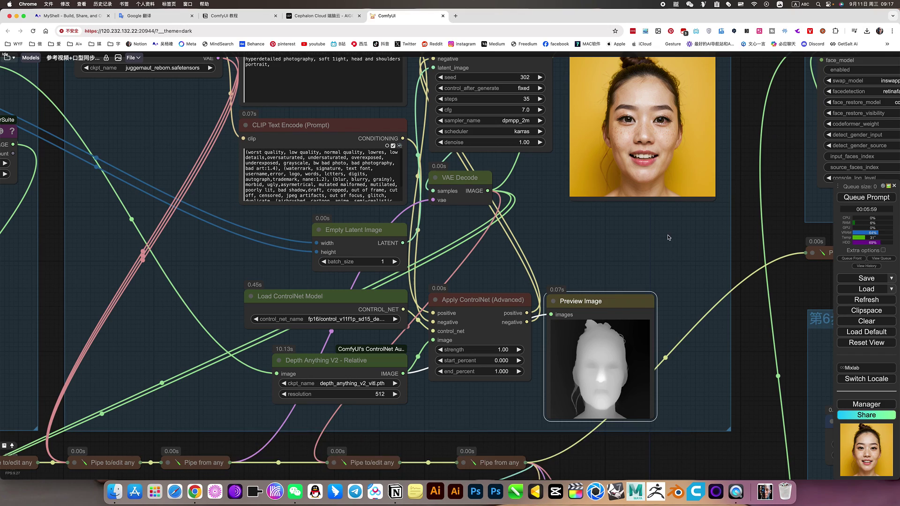
{"action": "left_click_drag", "start_coordinate": [668, 237], "coordinate": [649, 252]}
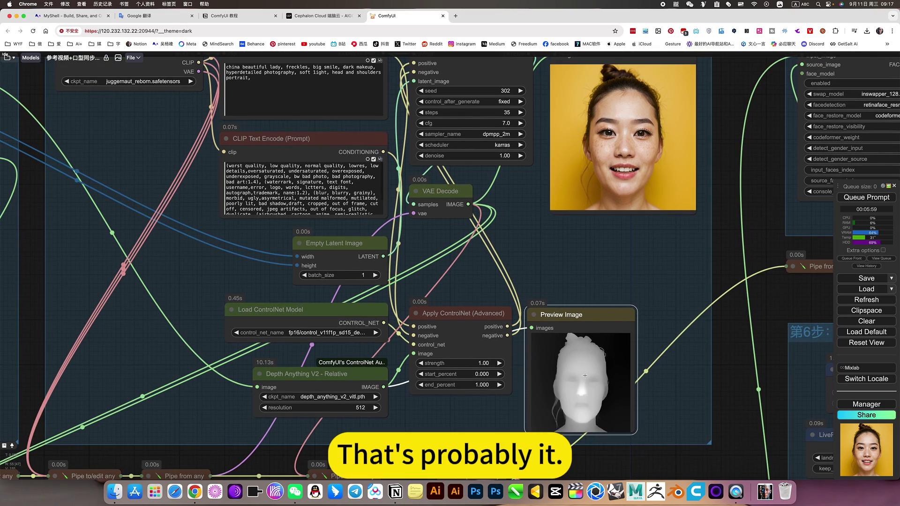
{"action": "scroll", "coordinate": [631, 260], "scroll_direction": "down", "scroll_amount": 3}
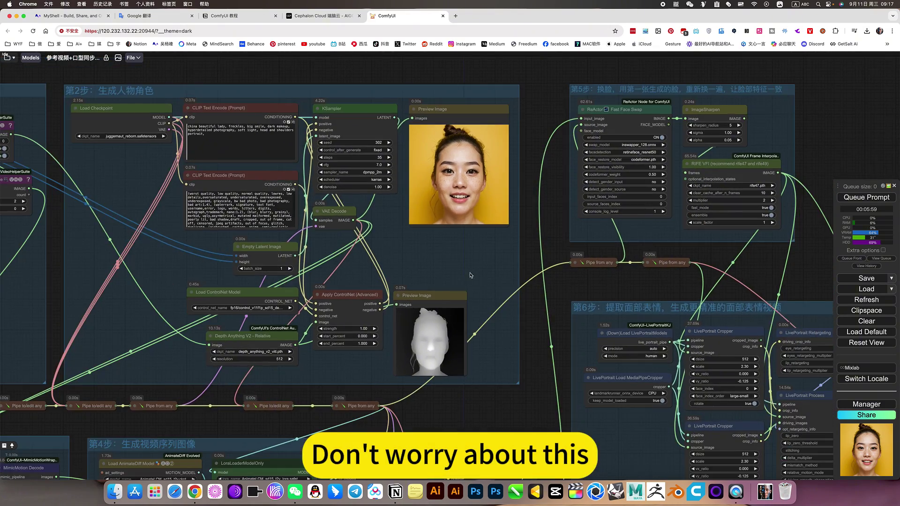
{"action": "scroll", "coordinate": [420, 277], "scroll_direction": "down", "scroll_amount": 6}
{"action": "left_click_drag", "start_coordinate": [464, 248], "coordinate": [662, 184]}
{"action": "scroll", "coordinate": [265, 318], "scroll_direction": "up", "scroll_amount": 10}
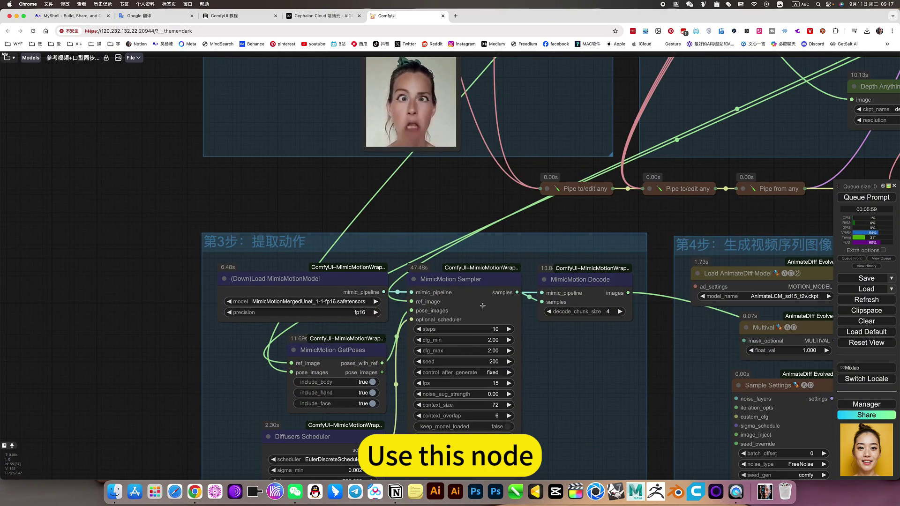
{"action": "left_click_drag", "start_coordinate": [558, 398], "coordinate": [562, 300]}
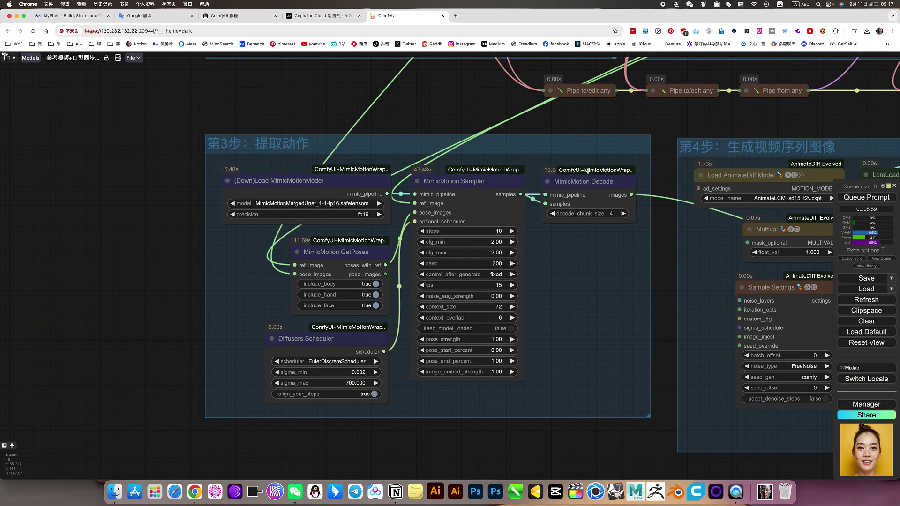
{"action": "scroll", "coordinate": [538, 292], "scroll_direction": "up", "scroll_amount": 5}
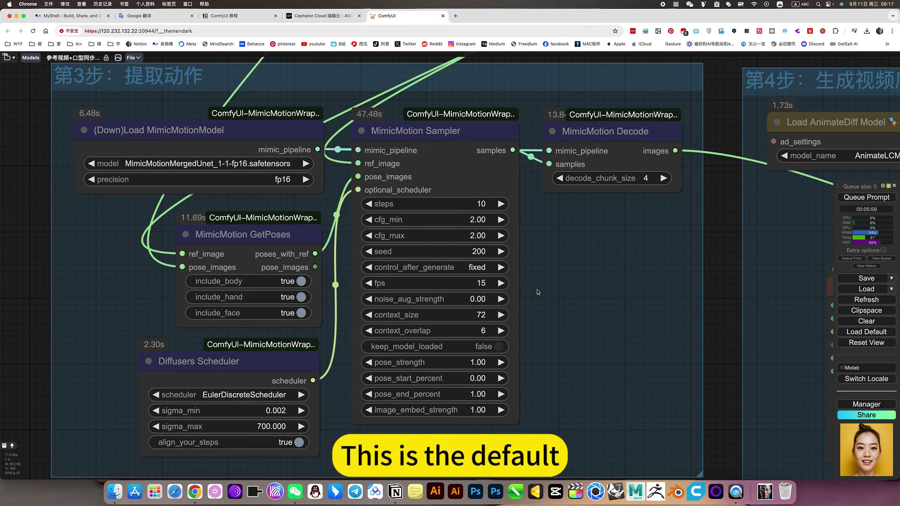
{"action": "scroll", "coordinate": [524, 356], "scroll_direction": "down", "scroll_amount": 5}
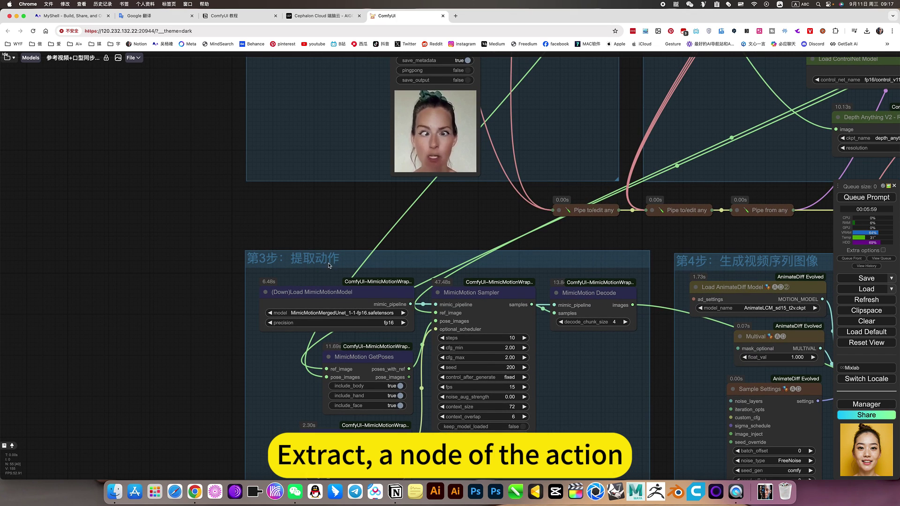
{"action": "scroll", "coordinate": [416, 220], "scroll_direction": "down", "scroll_amount": 5}
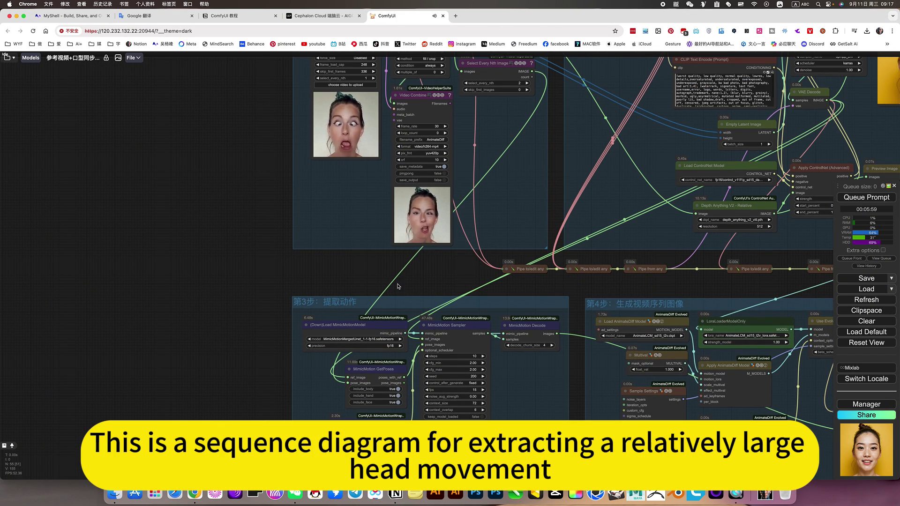
{"action": "left_click_drag", "start_coordinate": [430, 276], "coordinate": [424, 269]}
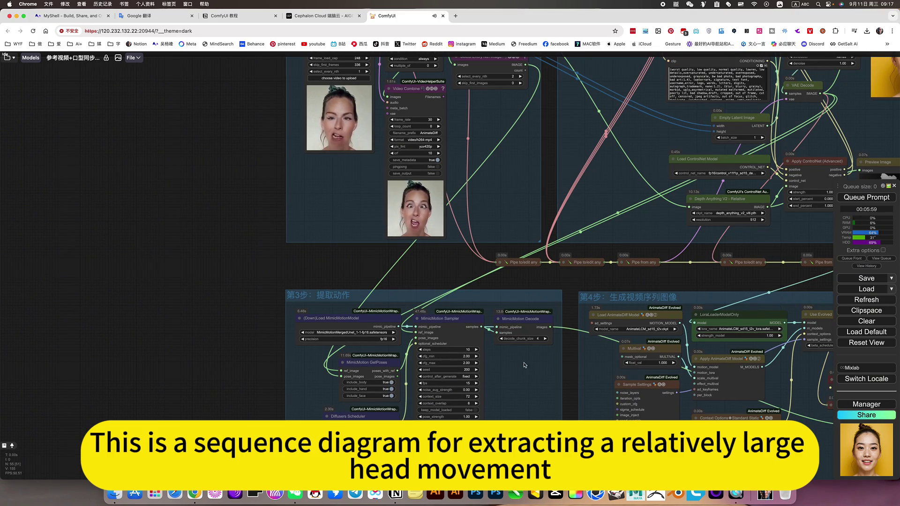
{"action": "left_click_drag", "start_coordinate": [533, 369], "coordinate": [202, 323]}
{"action": "scroll", "coordinate": [309, 265], "scroll_direction": "up", "scroll_amount": 2}
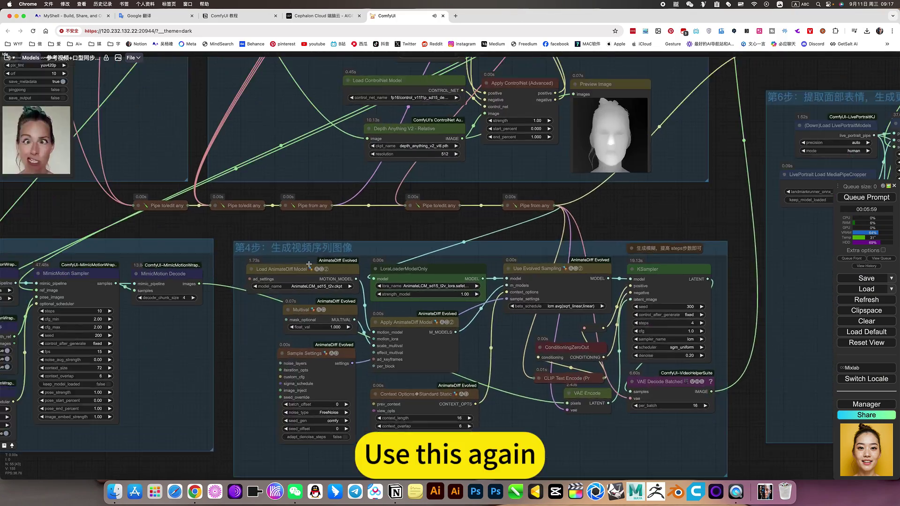
{"action": "scroll", "coordinate": [309, 264], "scroll_direction": "up", "scroll_amount": 8}
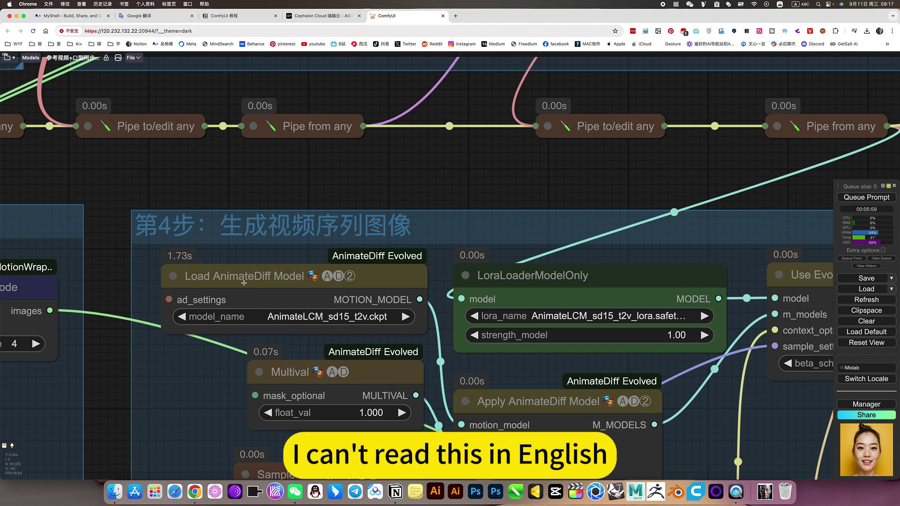
{"action": "scroll", "coordinate": [202, 281], "scroll_direction": "down", "scroll_amount": 5}
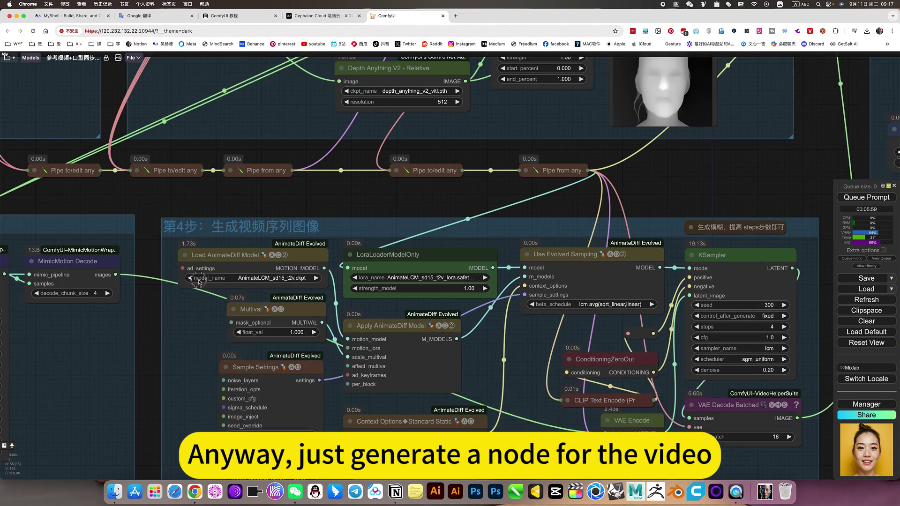
{"action": "left_click_drag", "start_coordinate": [199, 282], "coordinate": [188, 238]}
{"action": "left_click_drag", "start_coordinate": [543, 393], "coordinate": [510, 411]}
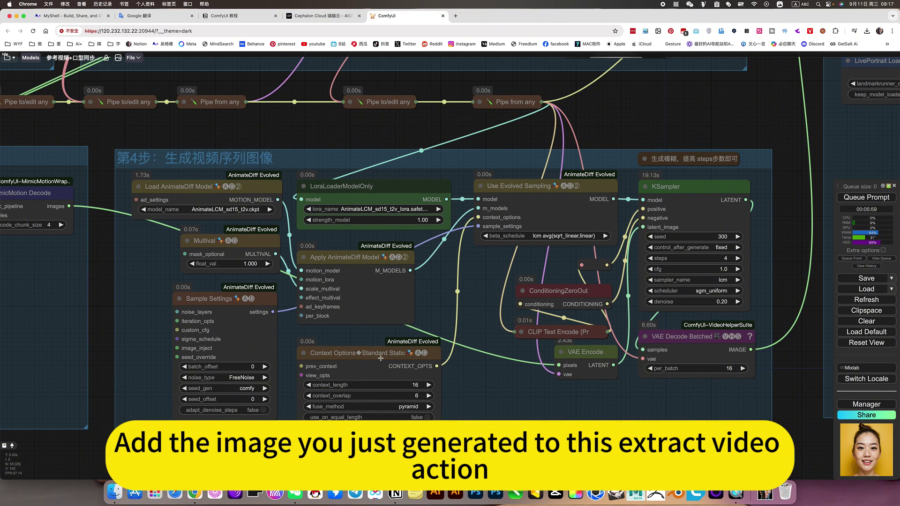
{"action": "scroll", "coordinate": [381, 358], "scroll_direction": "down", "scroll_amount": 4}
{"action": "scroll", "coordinate": [457, 405], "scroll_direction": "up", "scroll_amount": 2}
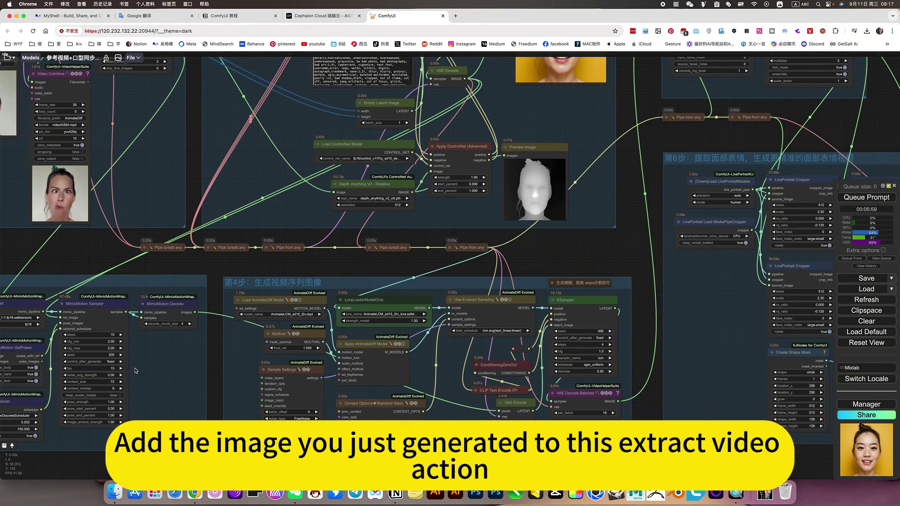
{"action": "scroll", "coordinate": [191, 384], "scroll_direction": "left", "scroll_amount": 5}
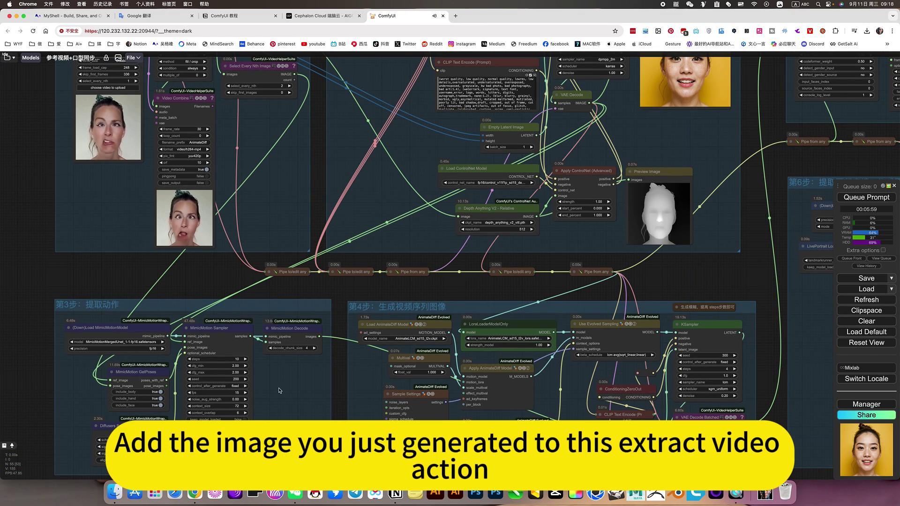
{"action": "scroll", "coordinate": [414, 359], "scroll_direction": "right", "scroll_amount": 6}
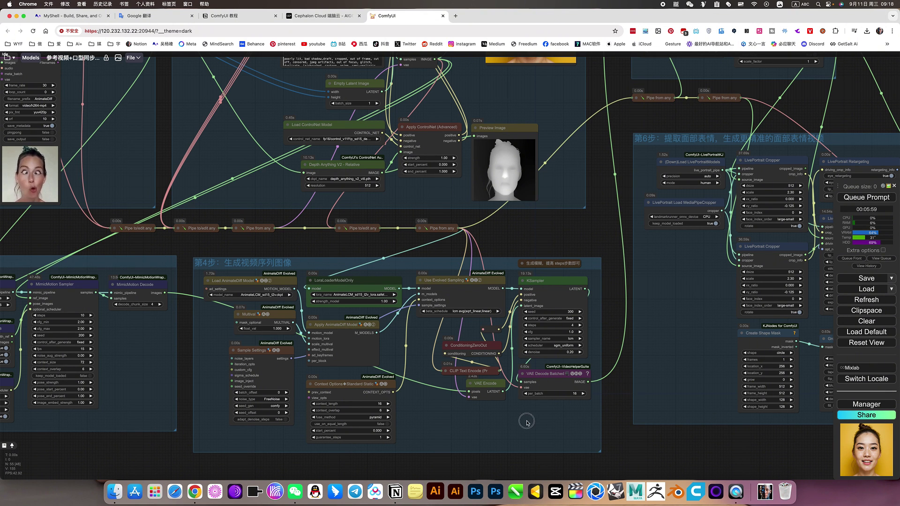
{"action": "scroll", "coordinate": [527, 422], "scroll_direction": "right", "scroll_amount": 5}
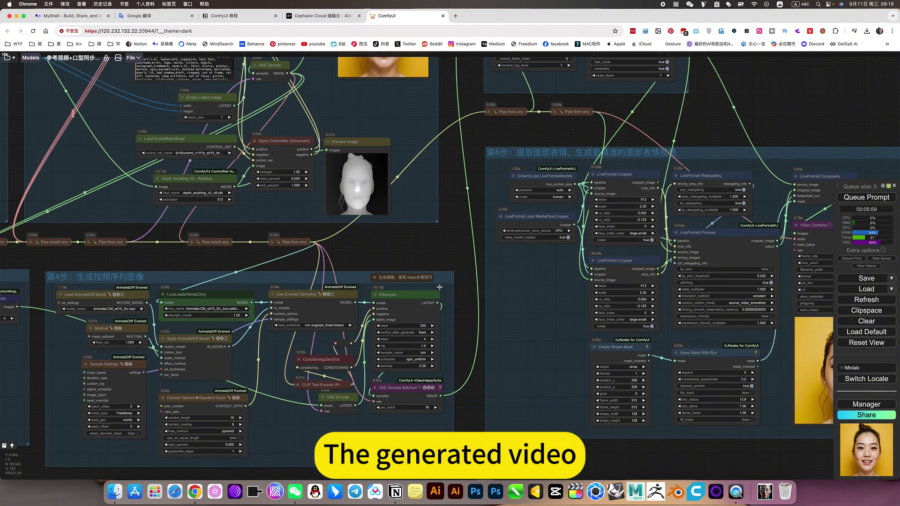
{"action": "scroll", "coordinate": [449, 244], "scroll_direction": "up", "scroll_amount": 10}
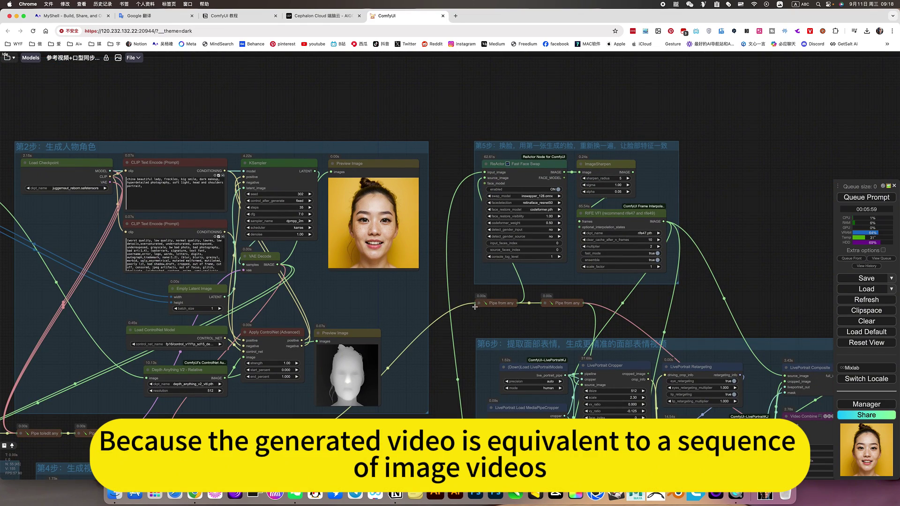
{"action": "scroll", "coordinate": [472, 327], "scroll_direction": "down", "scroll_amount": 10}
{"action": "scroll", "coordinate": [473, 327], "scroll_direction": "left", "scroll_amount": 5}
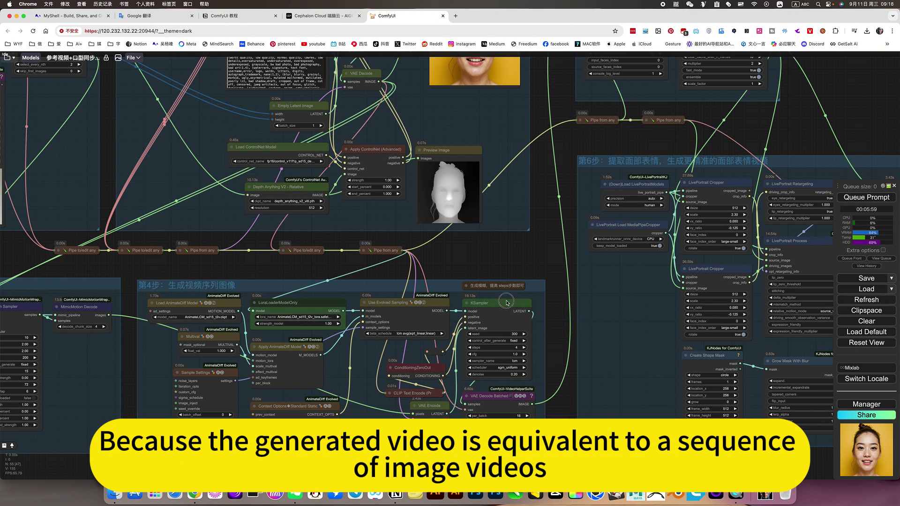
{"action": "scroll", "coordinate": [504, 324], "scroll_direction": "up", "scroll_amount": 8}
{"action": "scroll", "coordinate": [504, 324], "scroll_direction": "right", "scroll_amount": 1}
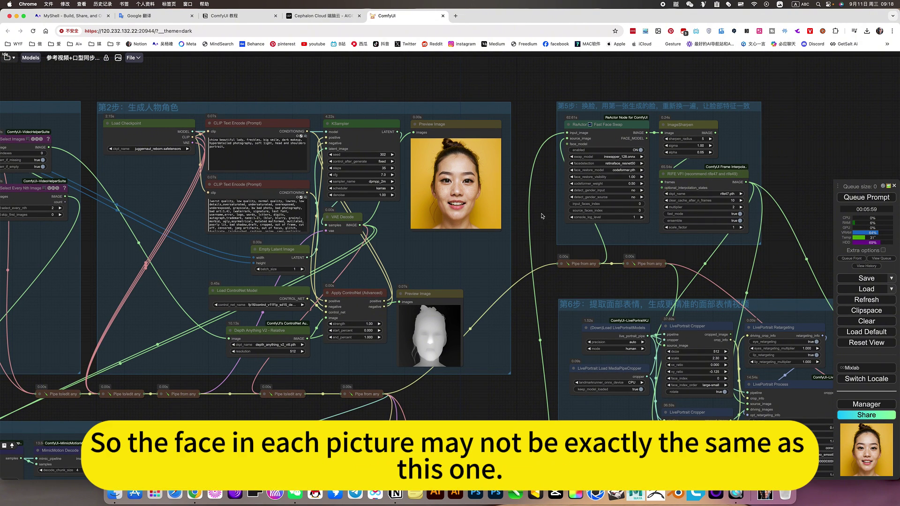
{"action": "scroll", "coordinate": [542, 217], "scroll_direction": "up", "scroll_amount": 5}
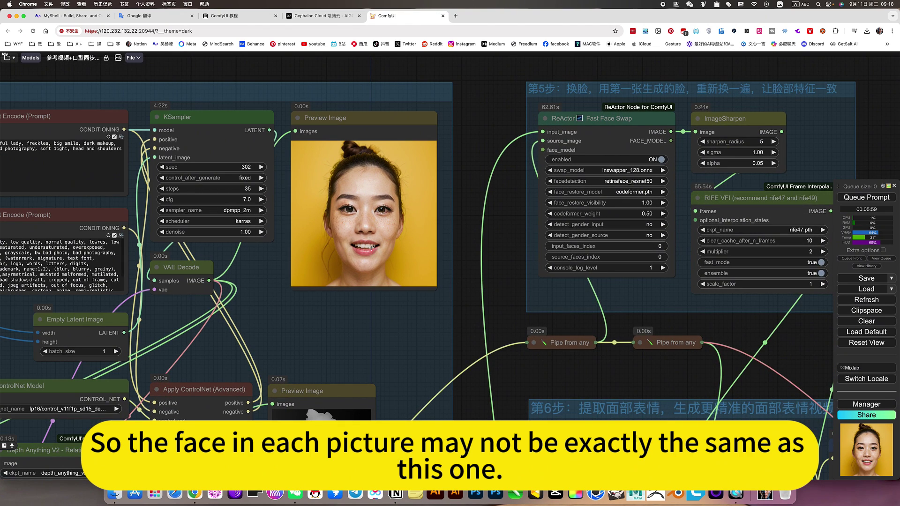
{"action": "left_click_drag", "start_coordinate": [686, 147], "coordinate": [576, 186]}
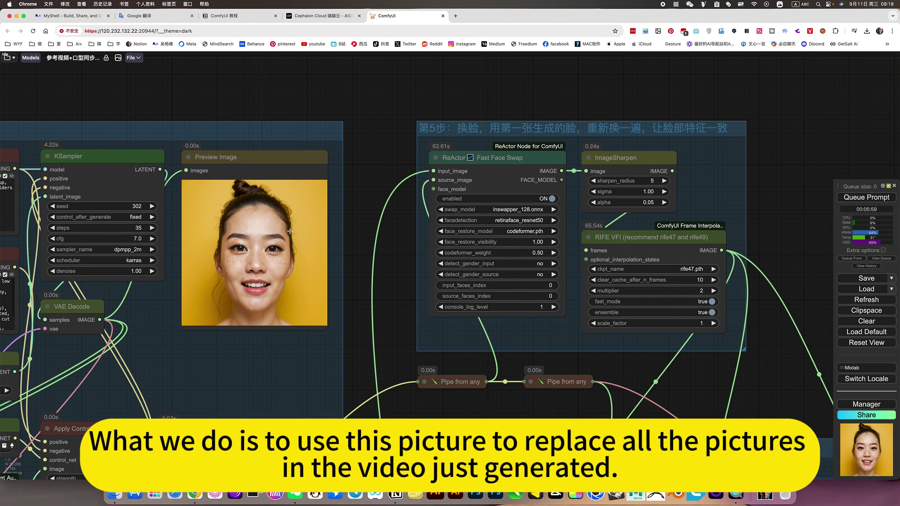
{"action": "left_click", "coordinate": [276, 157]}
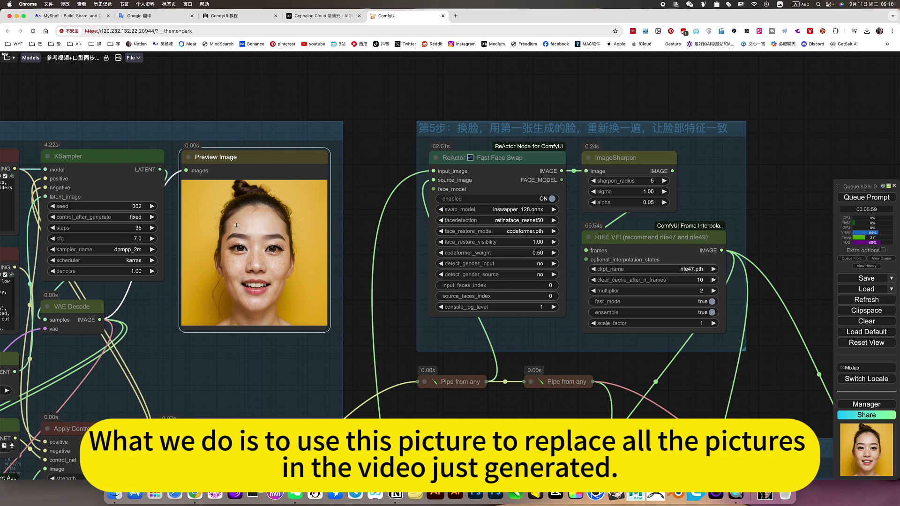
{"action": "scroll", "coordinate": [526, 405], "scroll_direction": "down", "scroll_amount": 10}
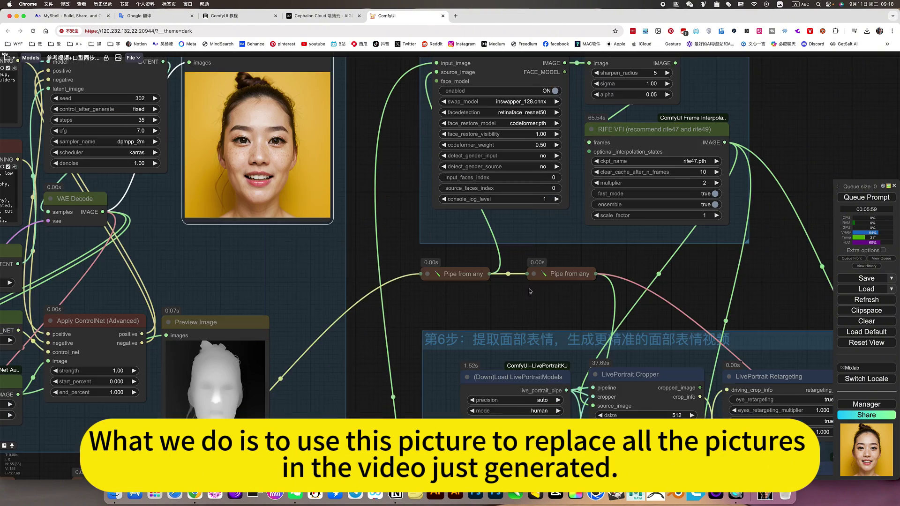
{"action": "scroll", "coordinate": [443, 343], "scroll_direction": "down", "scroll_amount": 5}
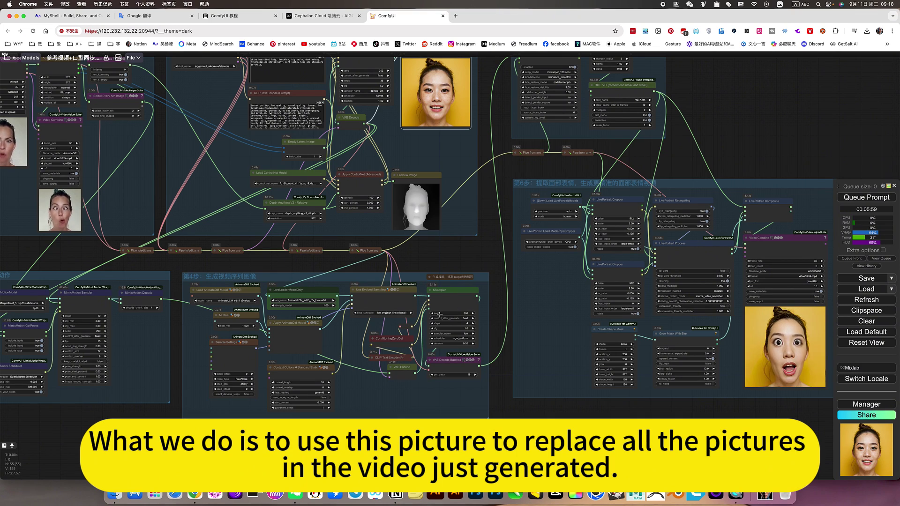
{"action": "scroll", "coordinate": [441, 289], "scroll_direction": "right", "scroll_amount": 5}
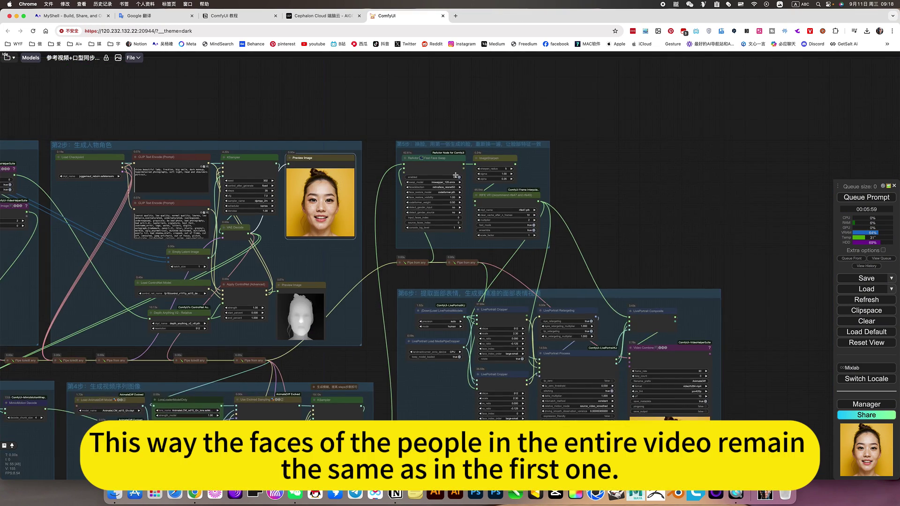
{"action": "scroll", "coordinate": [433, 282], "scroll_direction": "up", "scroll_amount": 8}
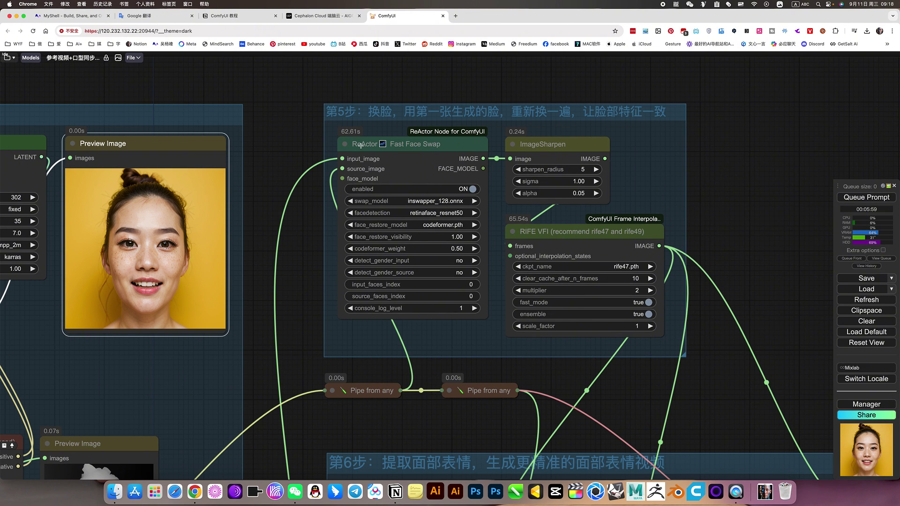
{"action": "scroll", "coordinate": [575, 320], "scroll_direction": "down", "scroll_amount": 5}
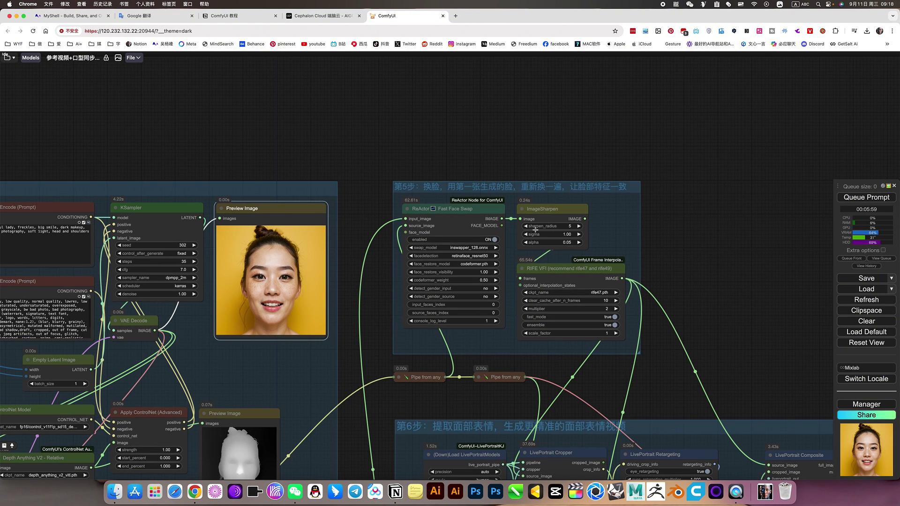
{"action": "left_click_drag", "start_coordinate": [695, 254], "coordinate": [651, 100]}
{"action": "left_click_drag", "start_coordinate": [433, 245], "coordinate": [463, 331]}
{"action": "scroll", "coordinate": [472, 159], "scroll_direction": "up", "scroll_amount": 1}
{"action": "scroll", "coordinate": [473, 159], "scroll_direction": "up", "scroll_amount": 3}
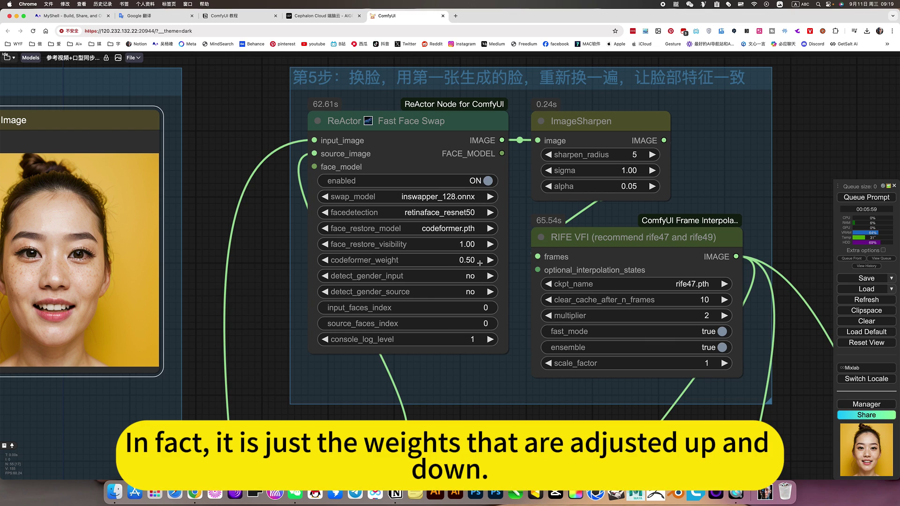
{"action": "scroll", "coordinate": [491, 308], "scroll_direction": "down", "scroll_amount": 10}
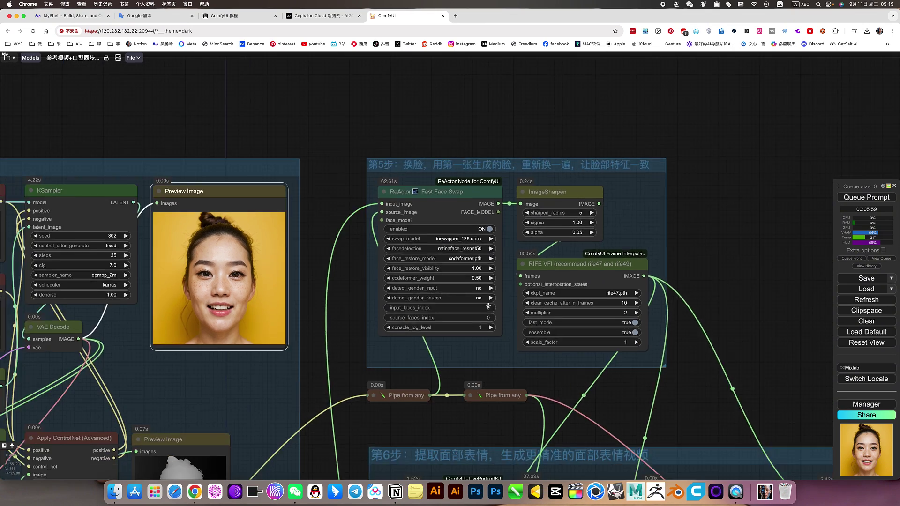
{"action": "scroll", "coordinate": [498, 396], "scroll_direction": "down", "scroll_amount": 5}
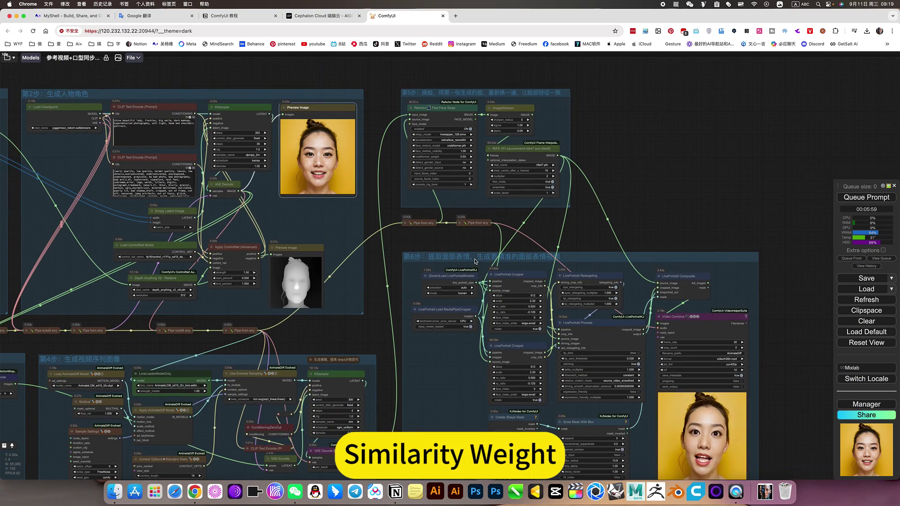
{"action": "scroll", "coordinate": [675, 225], "scroll_direction": "down", "scroll_amount": 5}
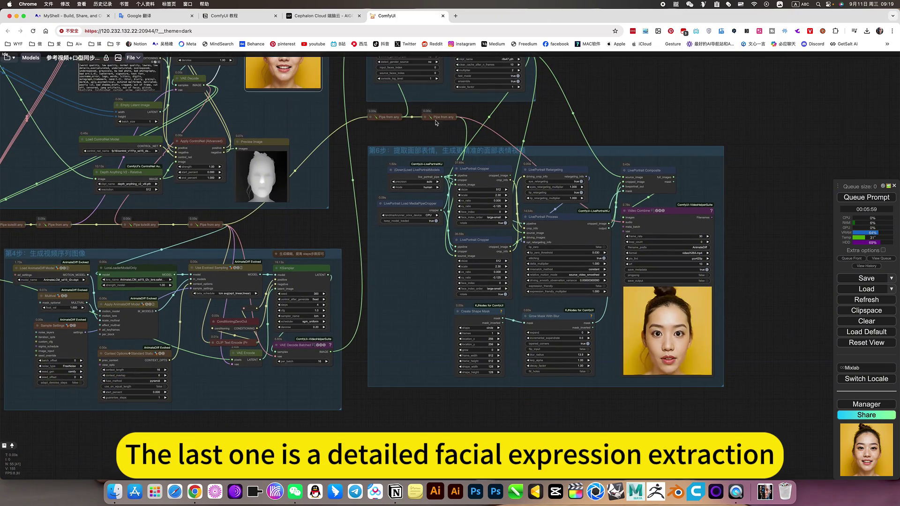
{"action": "scroll", "coordinate": [458, 143], "scroll_direction": "down", "scroll_amount": 1}
{"action": "left_click_drag", "start_coordinate": [427, 138], "coordinate": [455, 183]}
{"action": "scroll", "coordinate": [454, 192], "scroll_direction": "up", "scroll_amount": 10}
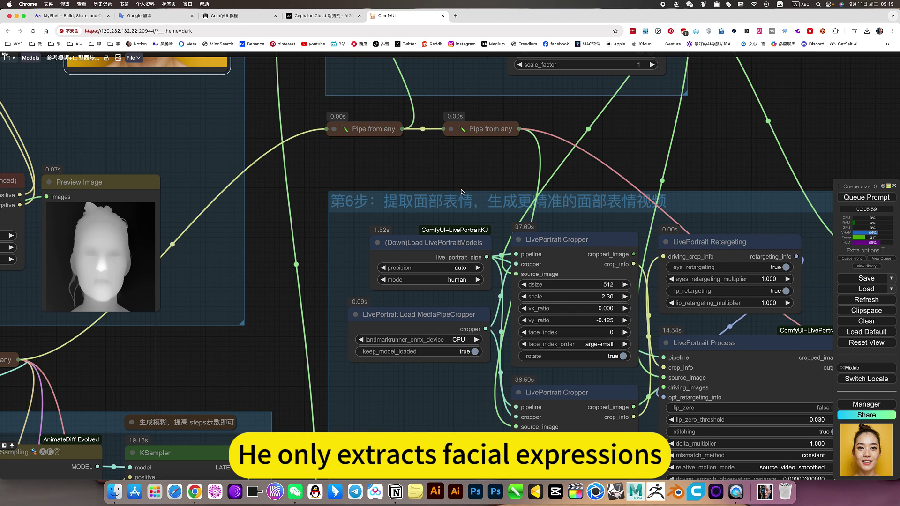
{"action": "scroll", "coordinate": [462, 191], "scroll_direction": "down", "scroll_amount": 5}
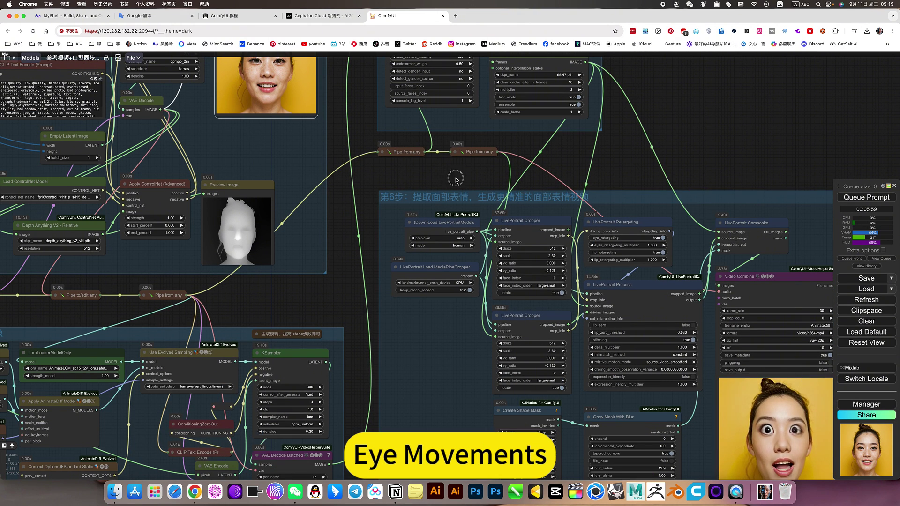
{"action": "left_click_drag", "start_coordinate": [441, 178], "coordinate": [736, 190]}
{"action": "scroll", "coordinate": [488, 198], "scroll_direction": "down", "scroll_amount": 4}
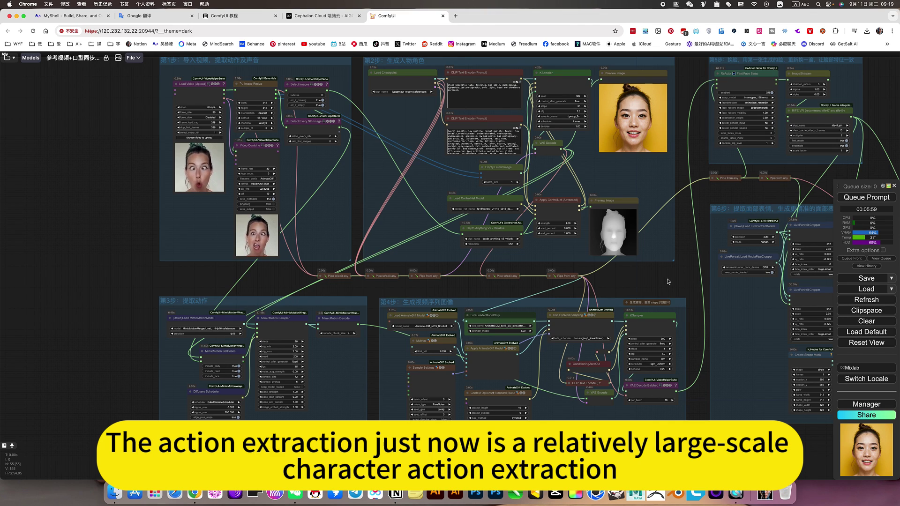
{"action": "left_click_drag", "start_coordinate": [577, 308], "coordinate": [306, 357]}
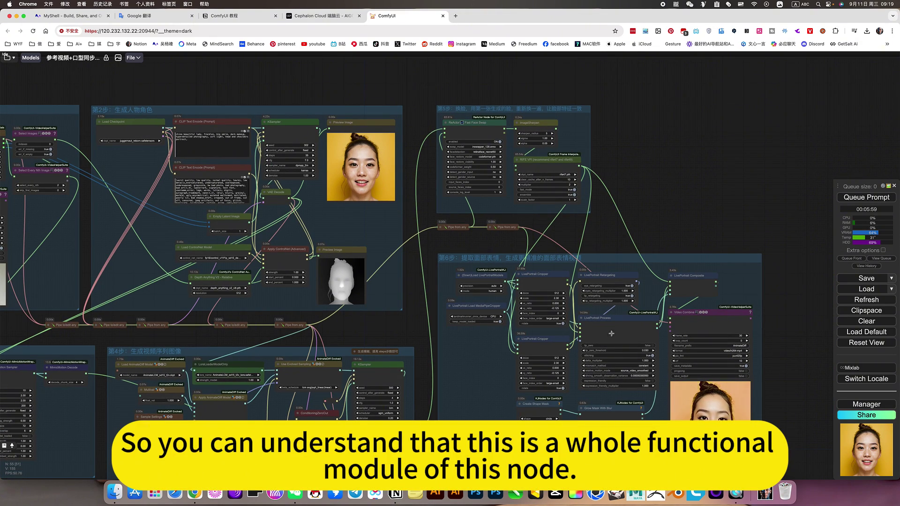
{"action": "scroll", "coordinate": [472, 371], "scroll_direction": "up", "scroll_amount": 3}
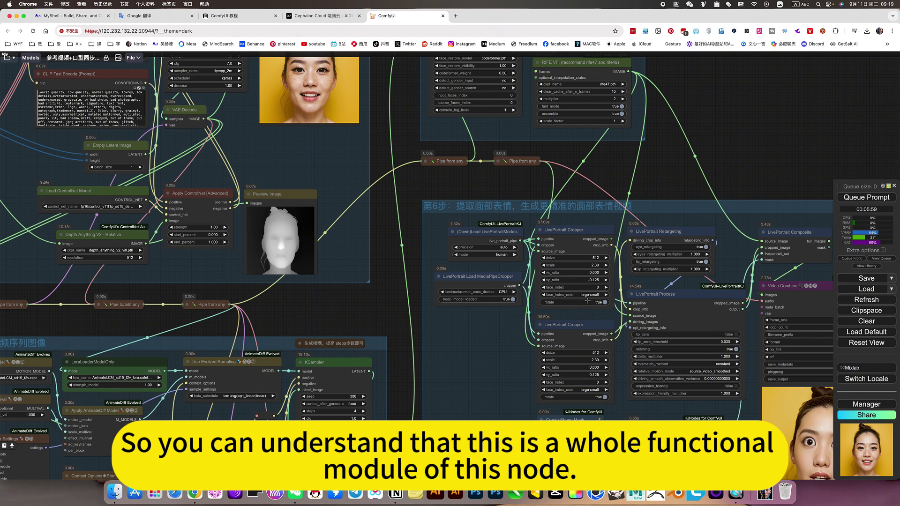
{"action": "scroll", "coordinate": [580, 221], "scroll_direction": "up", "scroll_amount": 2}
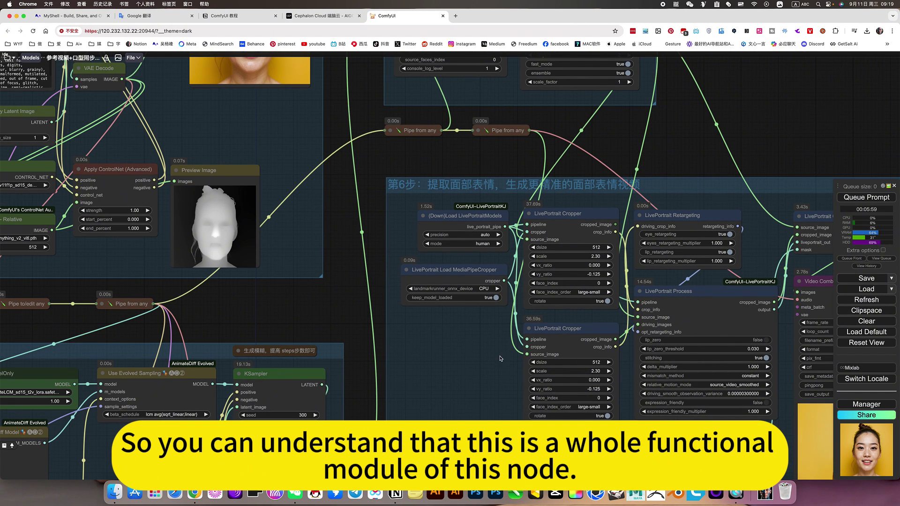
{"action": "scroll", "coordinate": [499, 360], "scroll_direction": "down", "scroll_amount": 4}
{"action": "left_click_drag", "start_coordinate": [491, 345], "coordinate": [486, 304]}
{"action": "scroll", "coordinate": [564, 369], "scroll_direction": "up", "scroll_amount": 4}
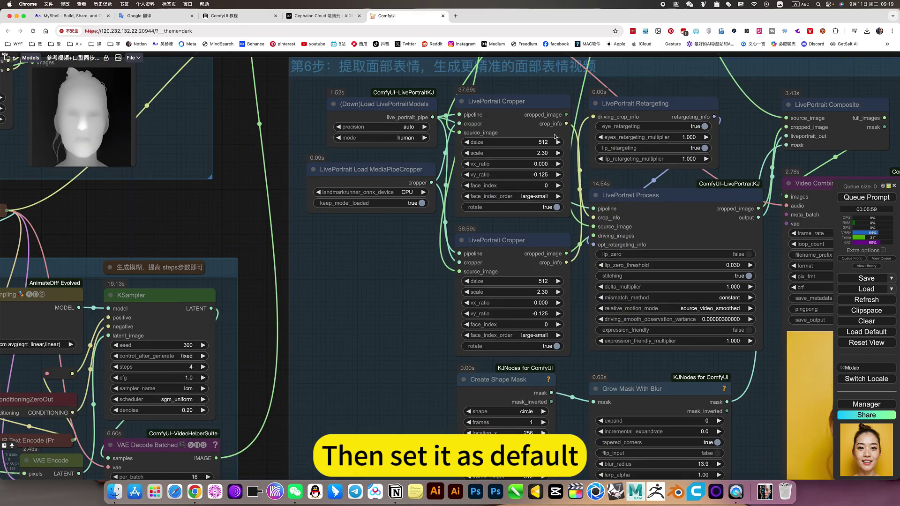
{"action": "scroll", "coordinate": [590, 297], "scroll_direction": "down", "scroll_amount": 5}
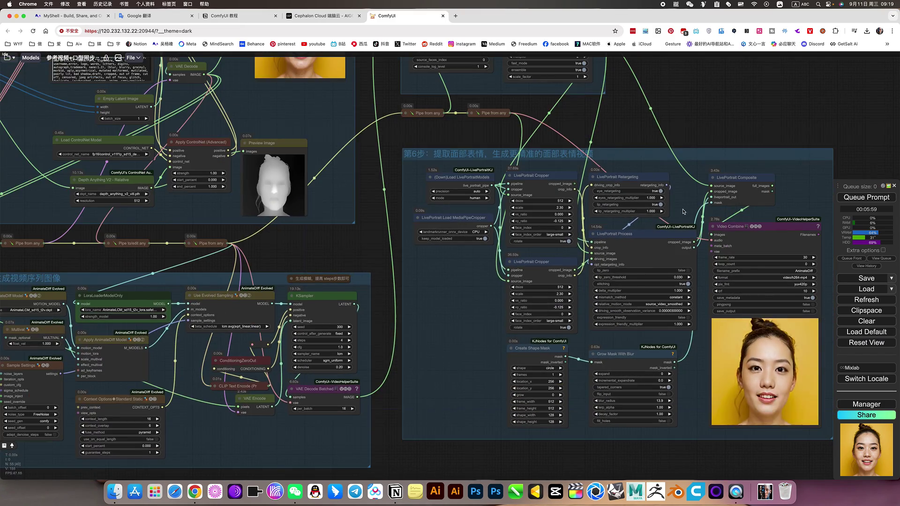
{"action": "left_click_drag", "start_coordinate": [675, 212], "coordinate": [655, 213]}
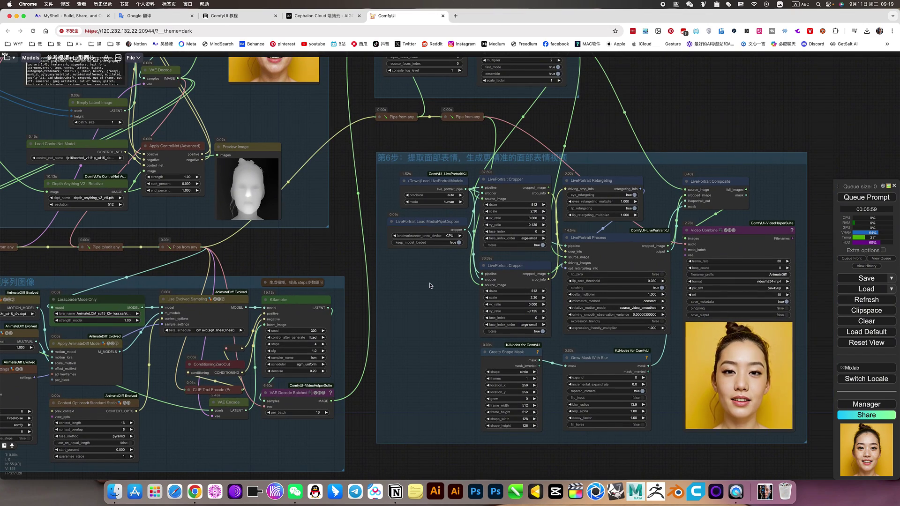
{"action": "left_click_drag", "start_coordinate": [435, 320], "coordinate": [482, 380]}
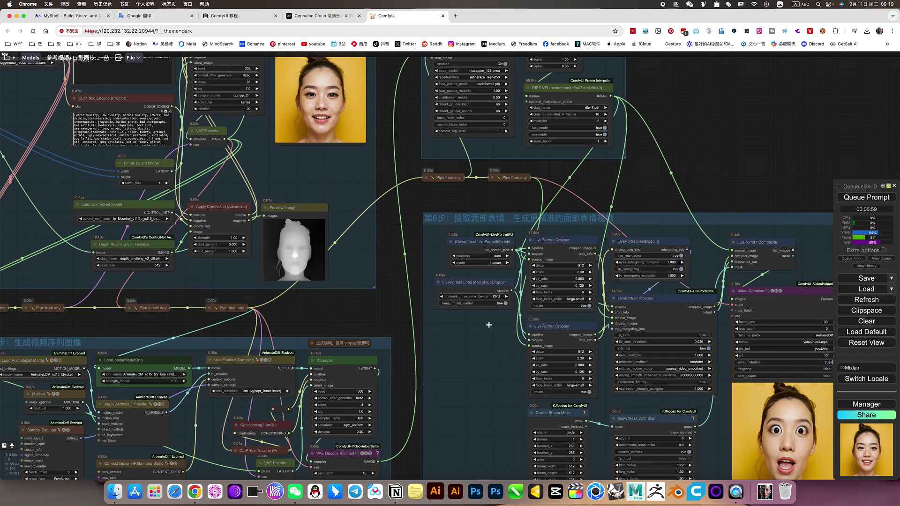
{"action": "left_click_drag", "start_coordinate": [765, 107], "coordinate": [756, 139]}
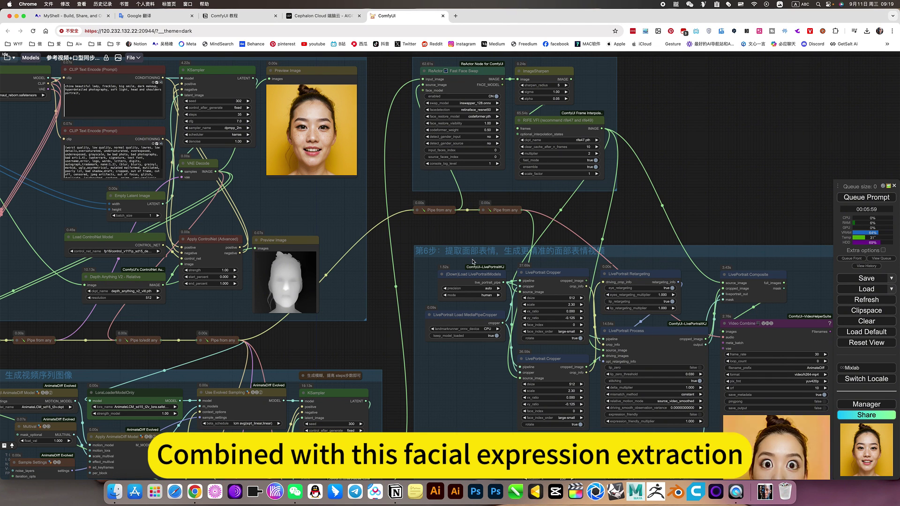
{"action": "scroll", "coordinate": [639, 205], "scroll_direction": "down", "scroll_amount": 5}
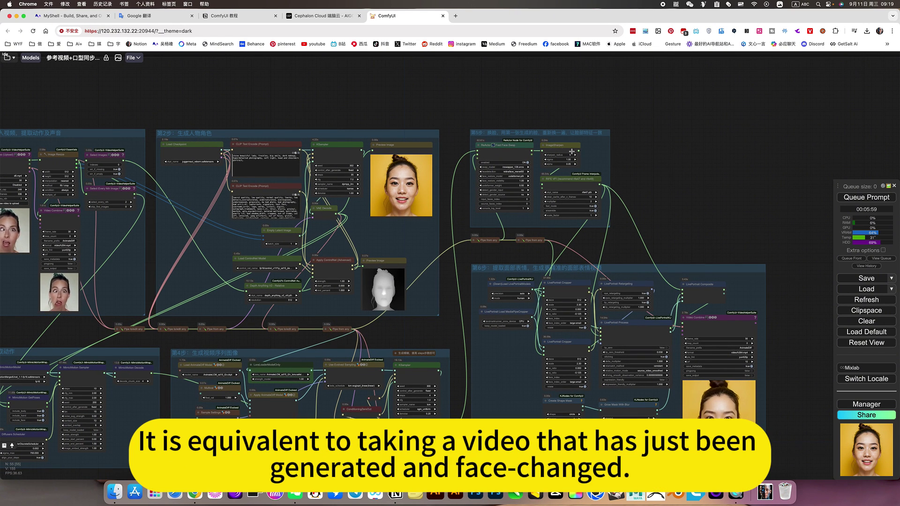
{"action": "left_click_drag", "start_coordinate": [656, 168], "coordinate": [717, 161]}
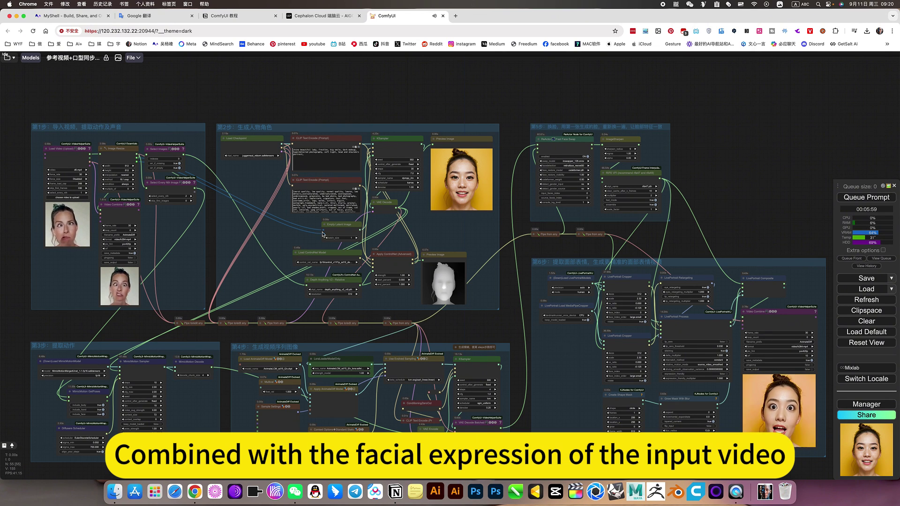
{"action": "left_click_drag", "start_coordinate": [814, 371], "coordinate": [649, 330]}
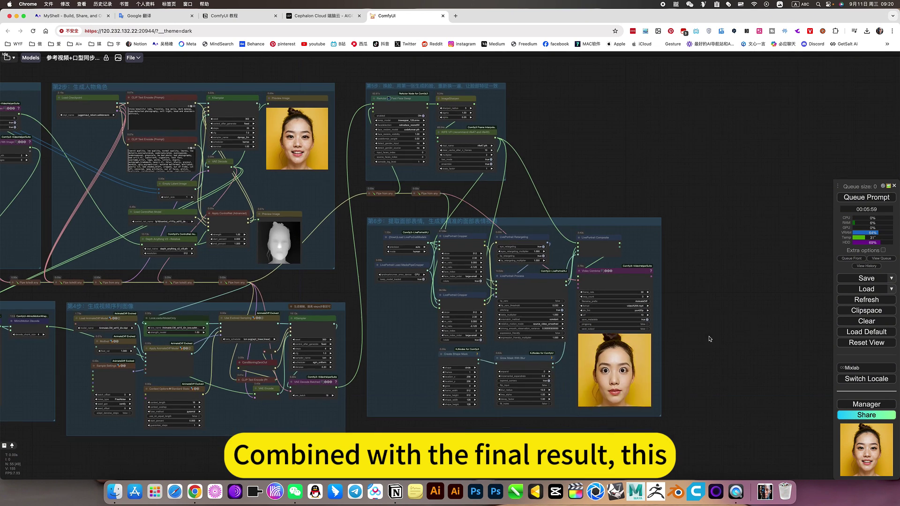
{"action": "scroll", "coordinate": [679, 406], "scroll_direction": "up", "scroll_amount": 6}
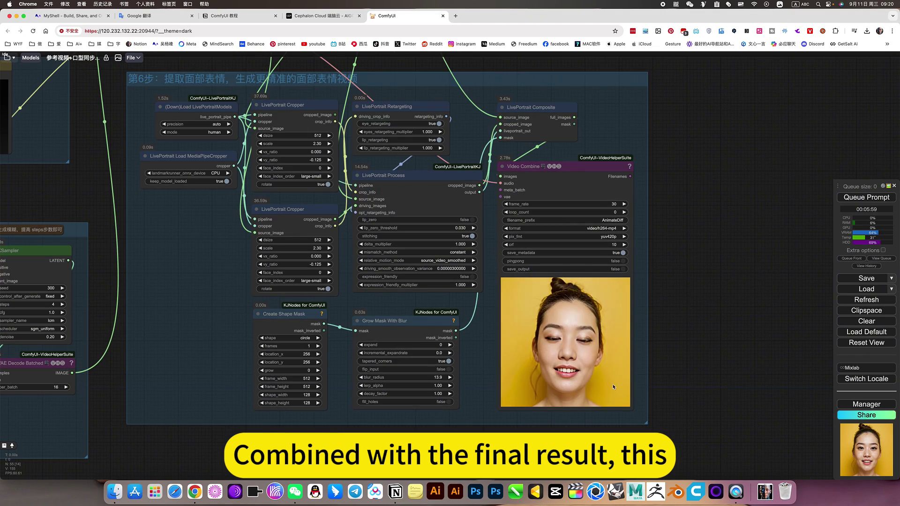
{"action": "scroll", "coordinate": [694, 376], "scroll_direction": "down", "scroll_amount": 2}
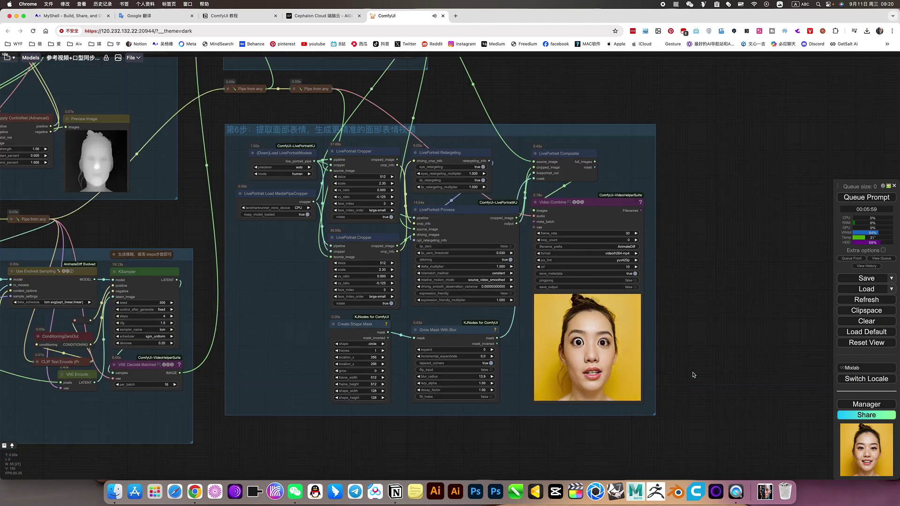
{"action": "scroll", "coordinate": [694, 375], "scroll_direction": "down", "scroll_amount": 2}
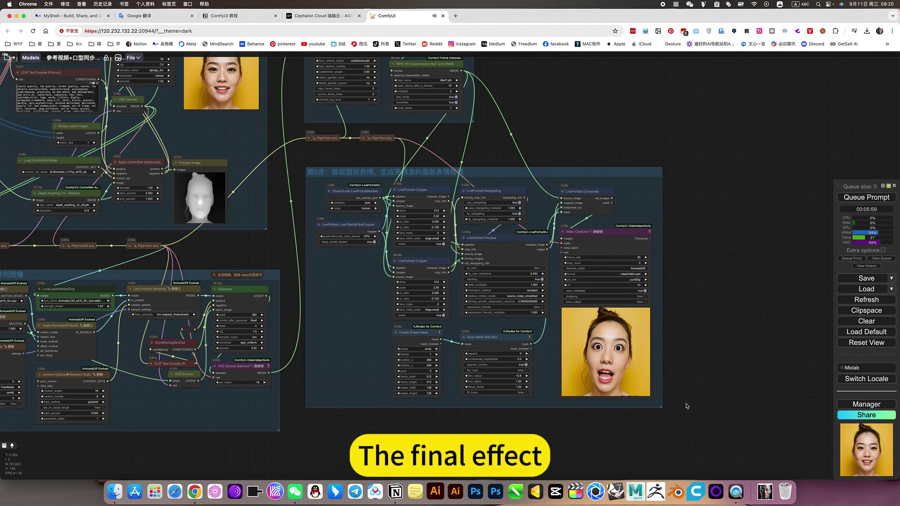
{"action": "scroll", "coordinate": [685, 404], "scroll_direction": "up", "scroll_amount": 4}
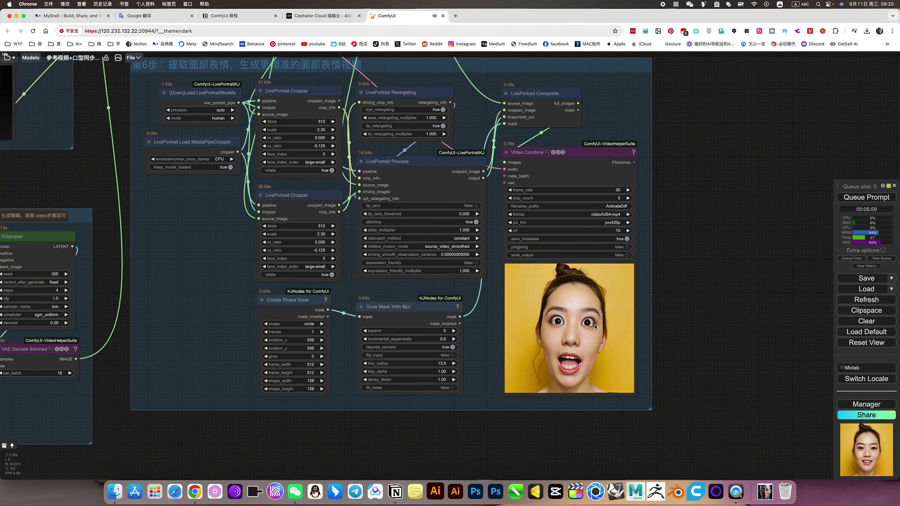
{"action": "scroll", "coordinate": [668, 365], "scroll_direction": "up", "scroll_amount": 5}
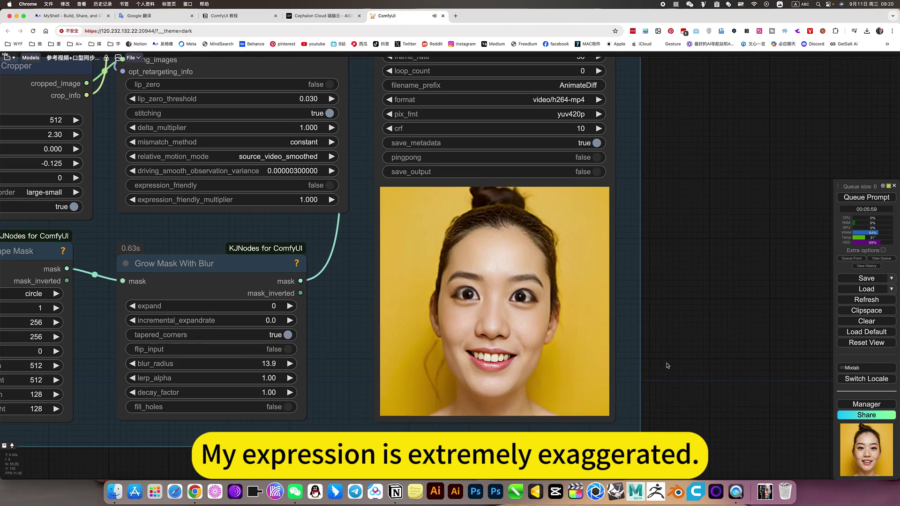
{"action": "scroll", "coordinate": [668, 366], "scroll_direction": "up", "scroll_amount": 2}
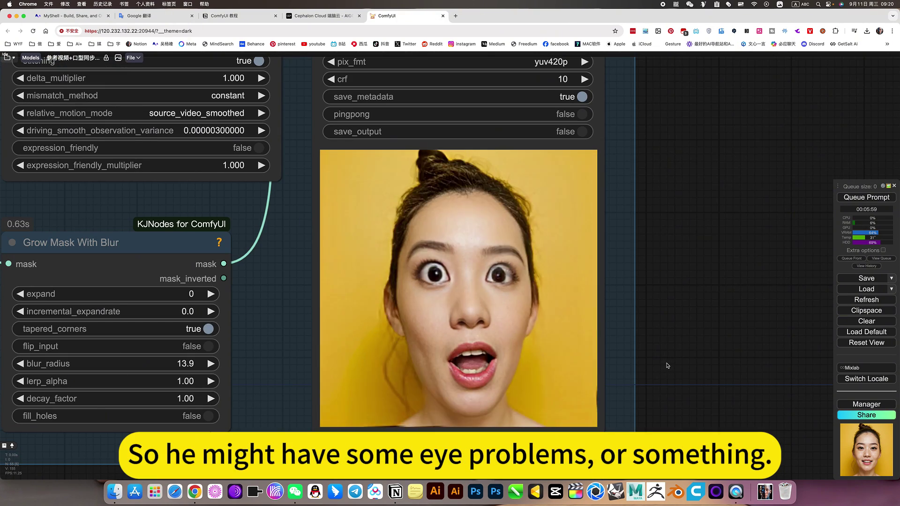
{"action": "scroll", "coordinate": [667, 366], "scroll_direction": "up", "scroll_amount": 3}
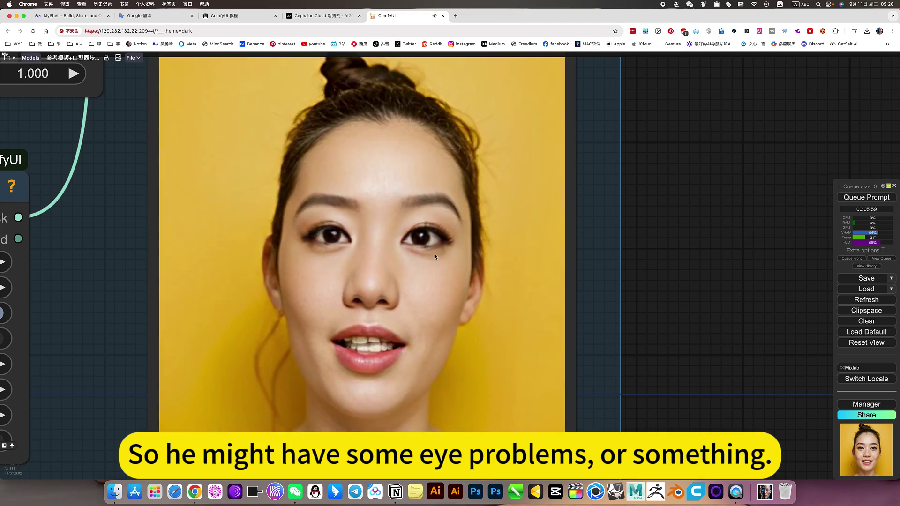
{"action": "scroll", "coordinate": [435, 254], "scroll_direction": "down", "scroll_amount": 5}
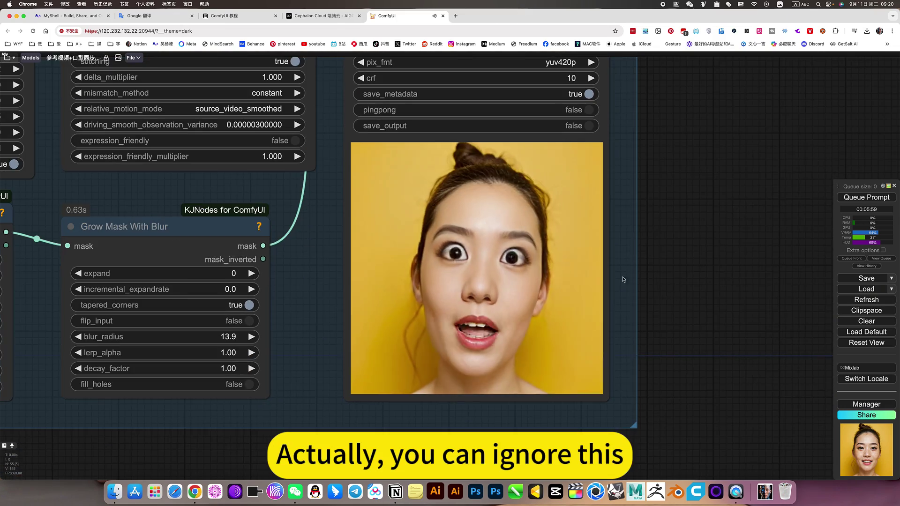
{"action": "scroll", "coordinate": [672, 286], "scroll_direction": "down", "scroll_amount": 6}
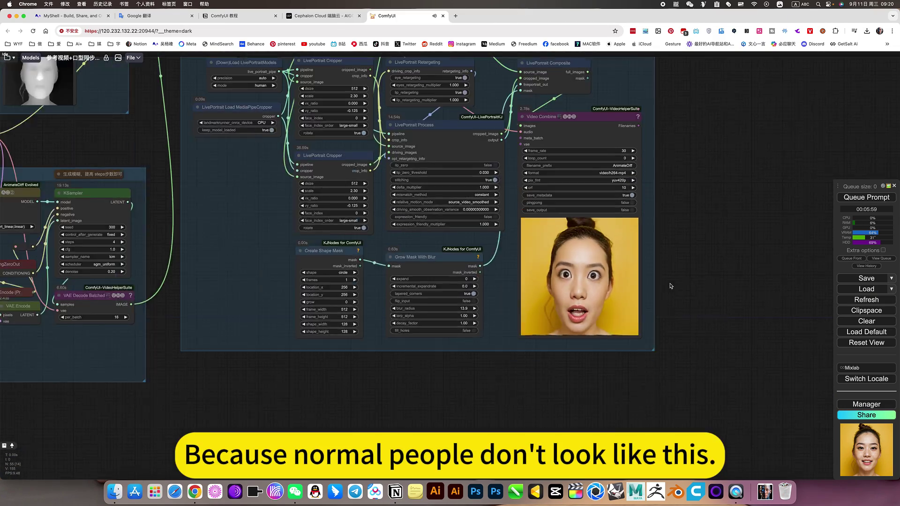
{"action": "scroll", "coordinate": [679, 272], "scroll_direction": "down", "scroll_amount": 1}
{"action": "scroll", "coordinate": [707, 307], "scroll_direction": "up", "scroll_amount": 4}
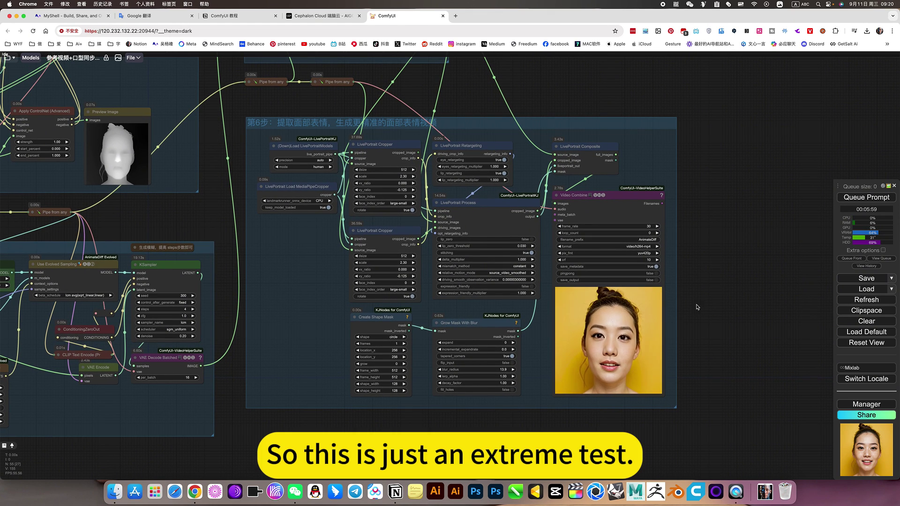
{"action": "left_click_drag", "start_coordinate": [697, 307], "coordinate": [711, 321]}
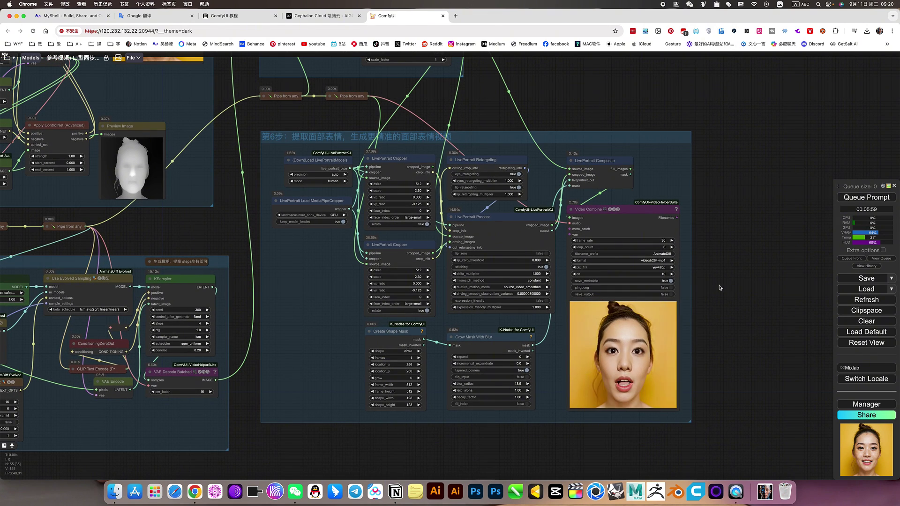
{"action": "scroll", "coordinate": [710, 350], "scroll_direction": "up", "scroll_amount": 5}
{"action": "scroll", "coordinate": [710, 349], "scroll_direction": "up", "scroll_amount": 5}
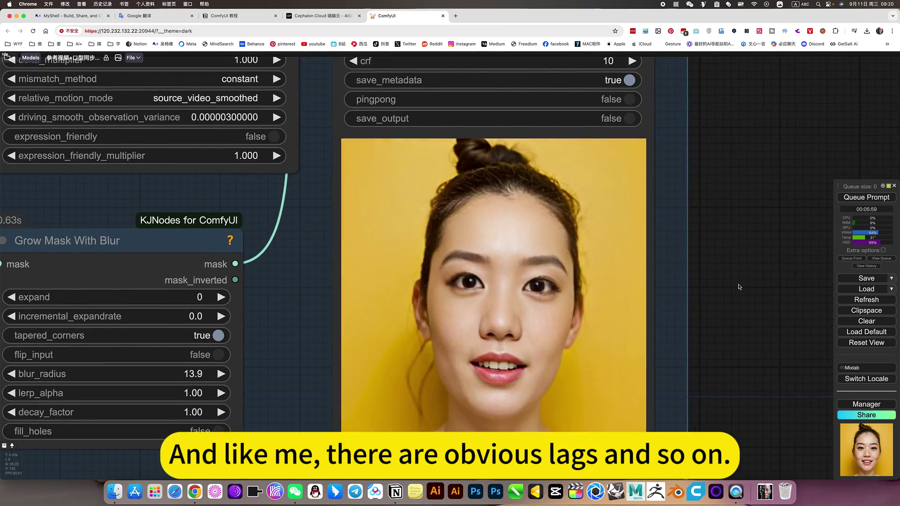
{"action": "scroll", "coordinate": [740, 249], "scroll_direction": "down", "scroll_amount": 5}
{"action": "scroll", "coordinate": [741, 249], "scroll_direction": "down", "scroll_amount": 2}
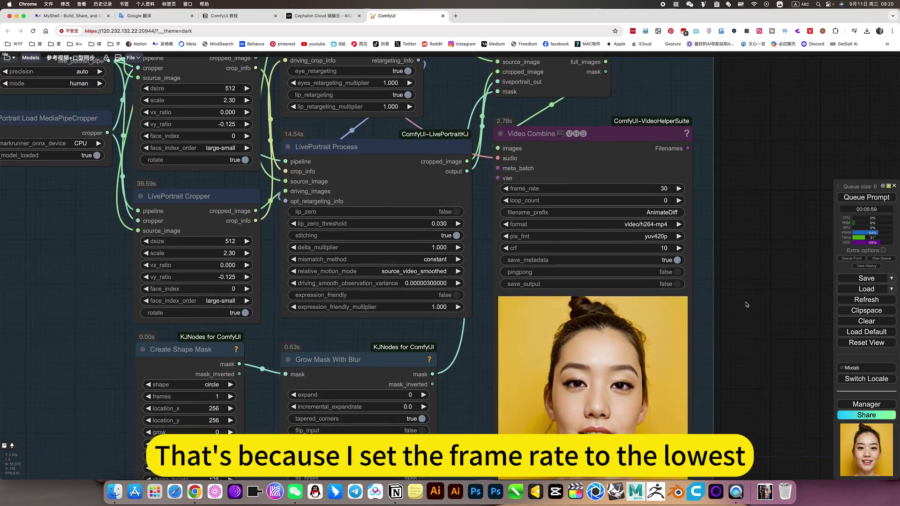
{"action": "scroll", "coordinate": [744, 302], "scroll_direction": "down", "scroll_amount": 3}
{"action": "scroll", "coordinate": [744, 303], "scroll_direction": "down", "scroll_amount": 4}
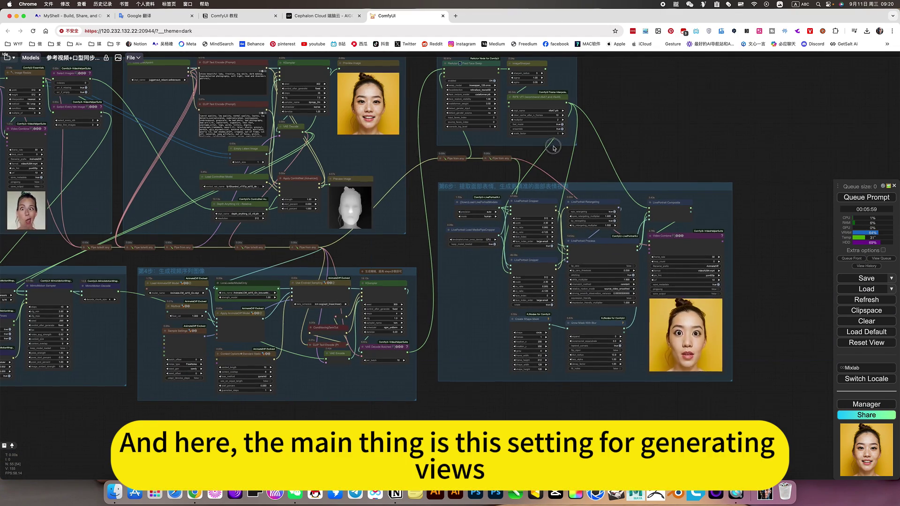
{"action": "left_click_drag", "start_coordinate": [150, 342], "coordinate": [295, 338]}
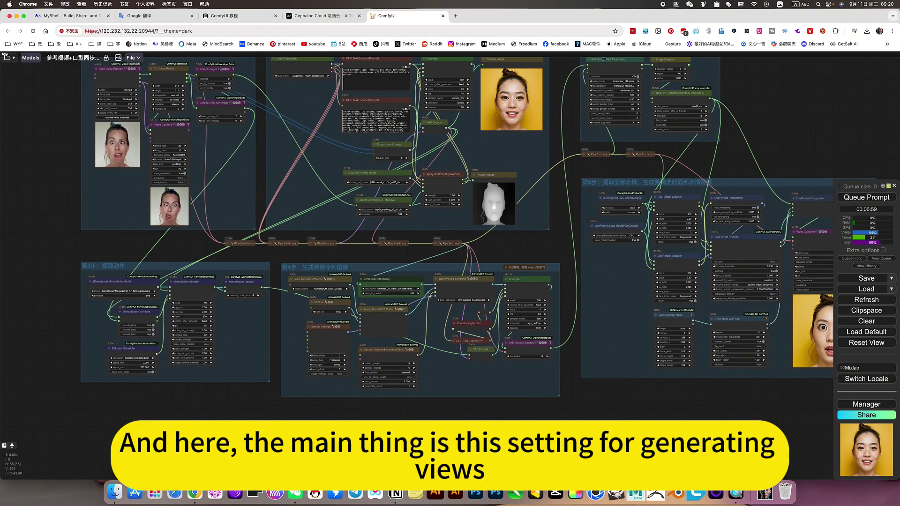
{"action": "scroll", "coordinate": [415, 338], "scroll_direction": "up", "scroll_amount": 5}
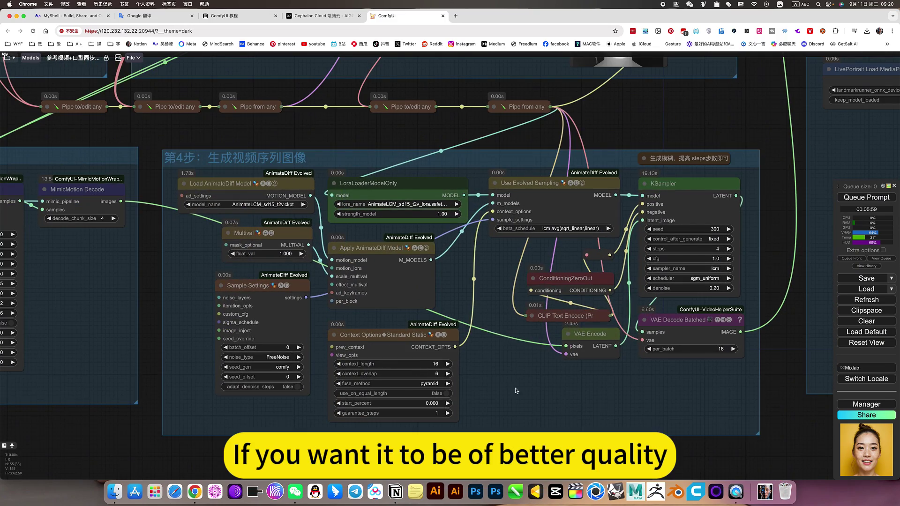
{"action": "left_click_drag", "start_coordinate": [517, 392], "coordinate": [318, 408]}
{"action": "scroll", "coordinate": [493, 269], "scroll_direction": "up", "scroll_amount": 6}
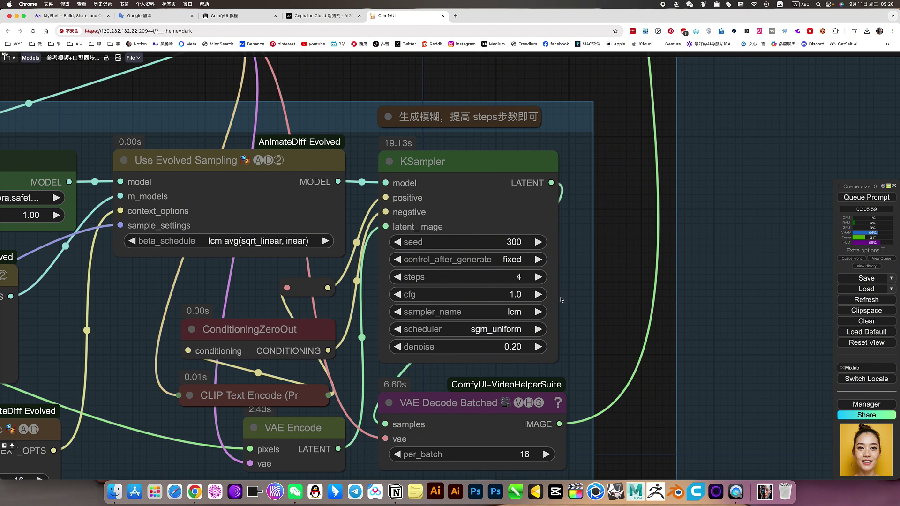
{"action": "left_click", "coordinate": [494, 116]}
{"action": "left_click_drag", "start_coordinate": [501, 119], "coordinate": [499, 119]}
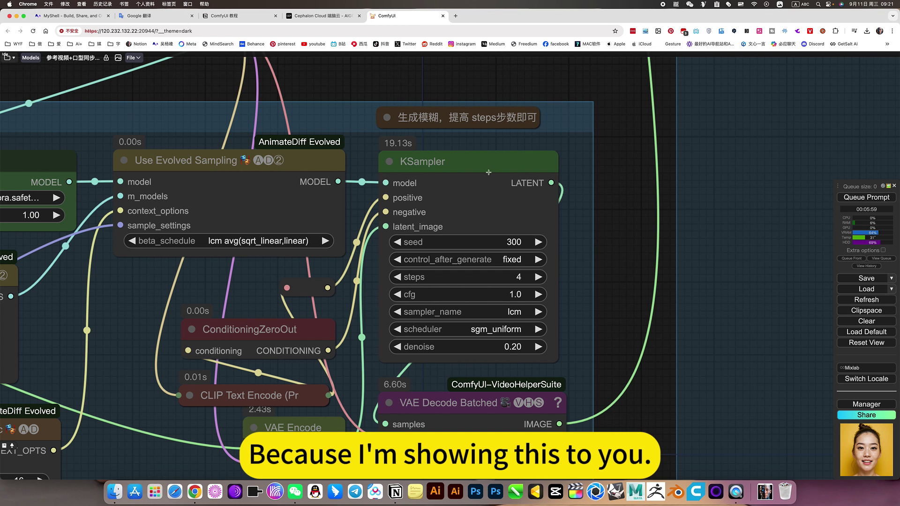
{"action": "scroll", "coordinate": [581, 323], "scroll_direction": "down", "scroll_amount": 5}
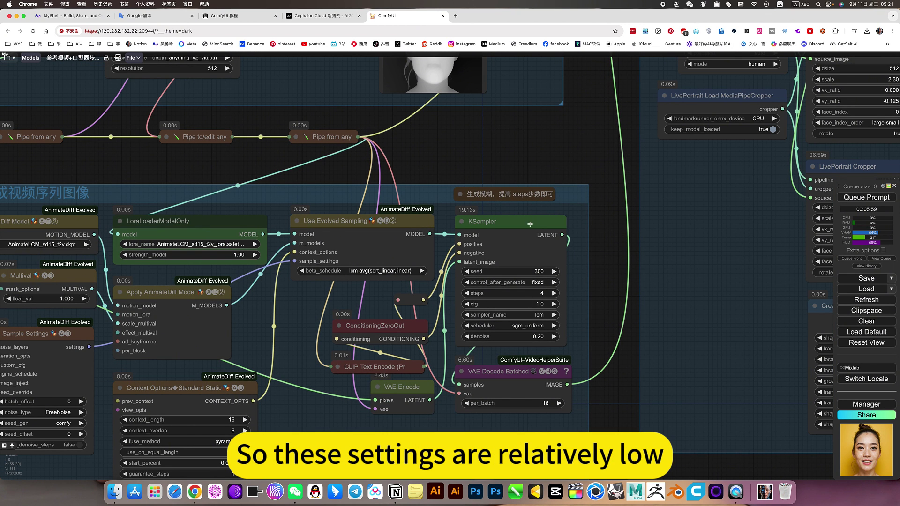
{"action": "left_click", "coordinate": [504, 223]}
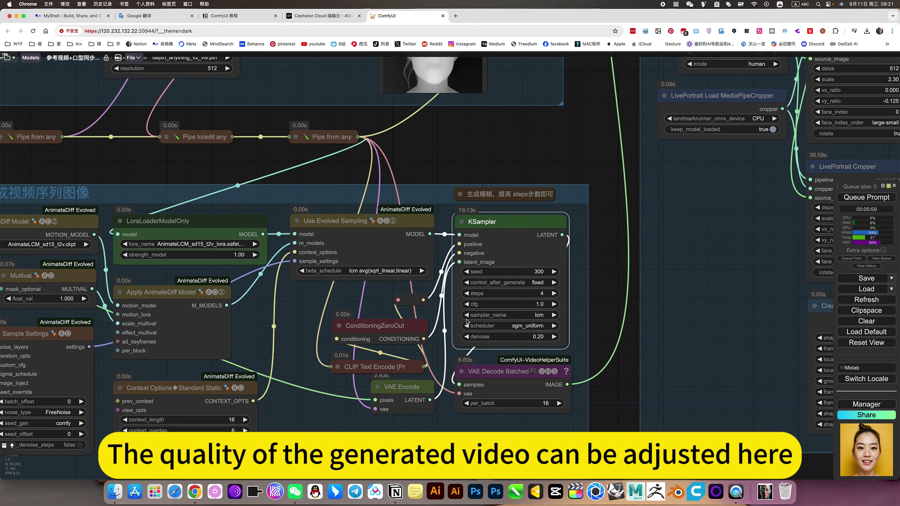
{"action": "scroll", "coordinate": [541, 294], "scroll_direction": "down", "scroll_amount": 5}
{"action": "left_click_drag", "start_coordinate": [564, 432], "coordinate": [717, 417]}
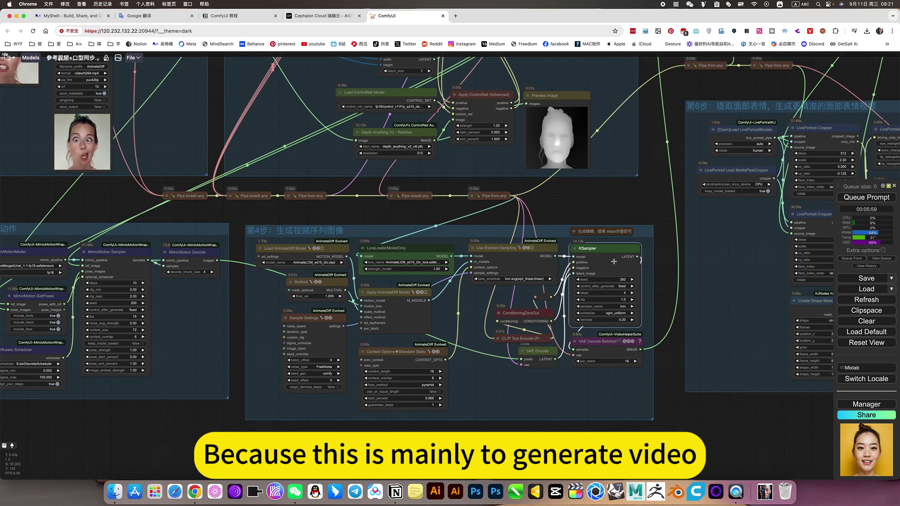
{"action": "left_click_drag", "start_coordinate": [633, 195], "coordinate": [446, 366]}
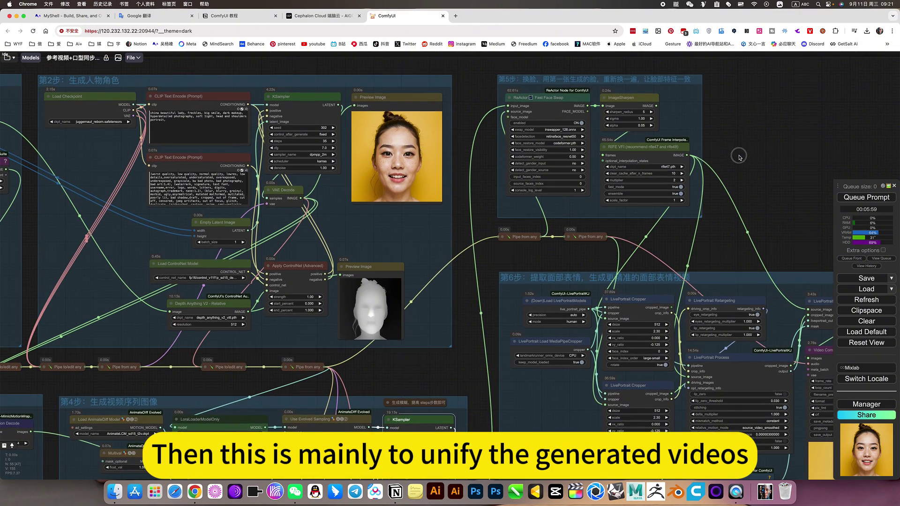
{"action": "scroll", "coordinate": [739, 159], "scroll_direction": "up", "scroll_amount": 2}
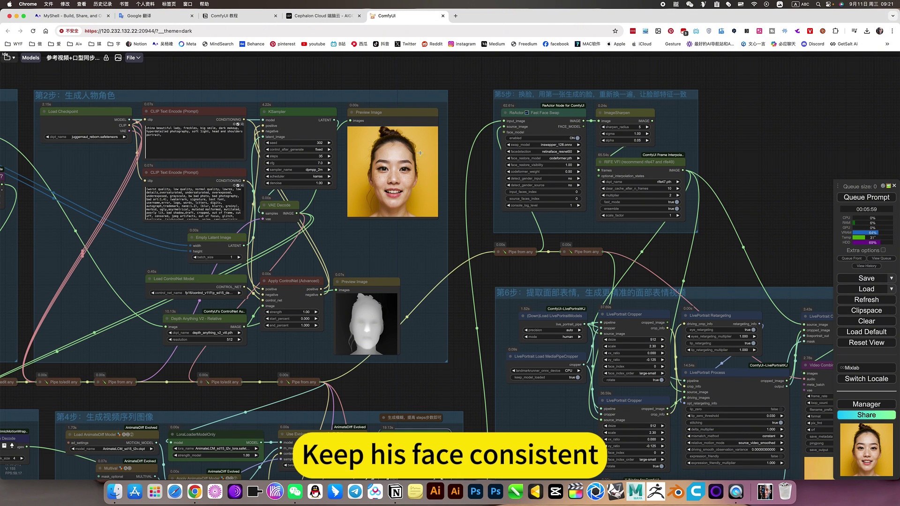
{"action": "left_click_drag", "start_coordinate": [459, 390], "coordinate": [460, 381]}
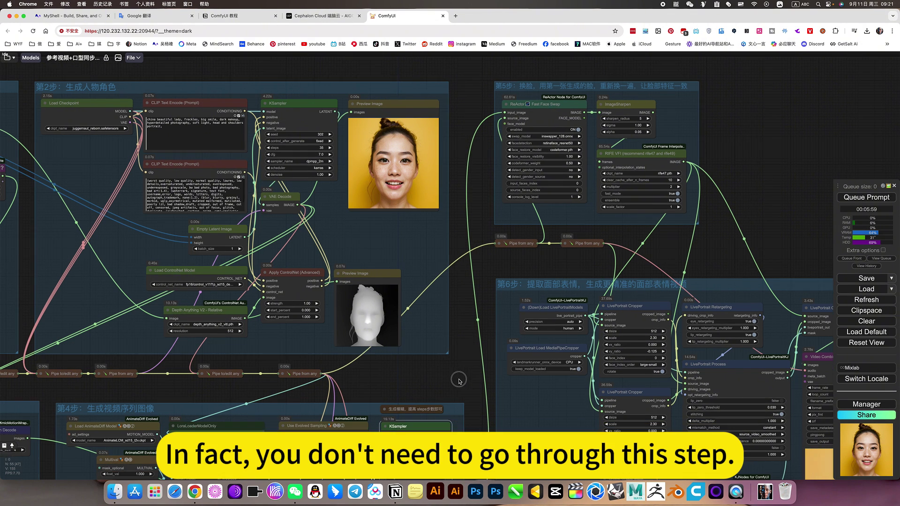
{"action": "scroll", "coordinate": [704, 169], "scroll_direction": "down", "scroll_amount": 3}
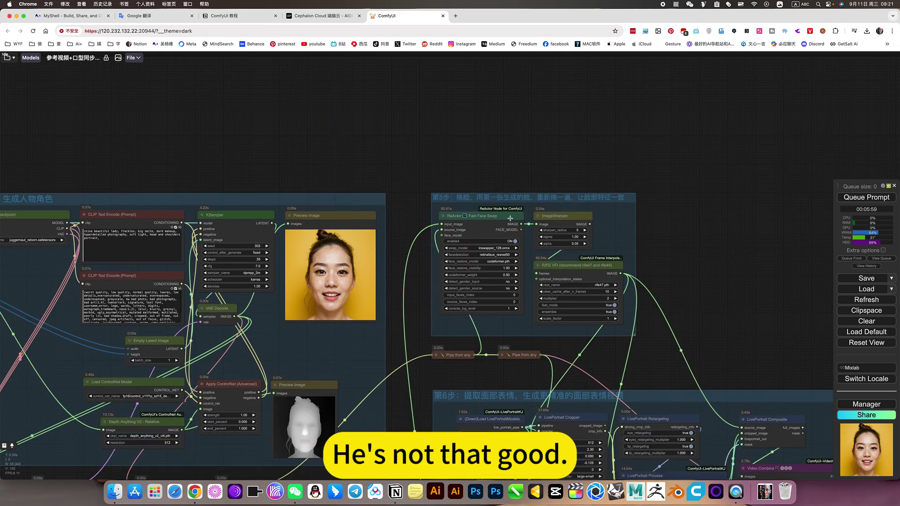
{"action": "scroll", "coordinate": [510, 221], "scroll_direction": "up", "scroll_amount": 10}
{"action": "scroll", "coordinate": [511, 221], "scroll_direction": "down", "scroll_amount": 5}
{"action": "scroll", "coordinate": [464, 260], "scroll_direction": "up", "scroll_amount": 1}
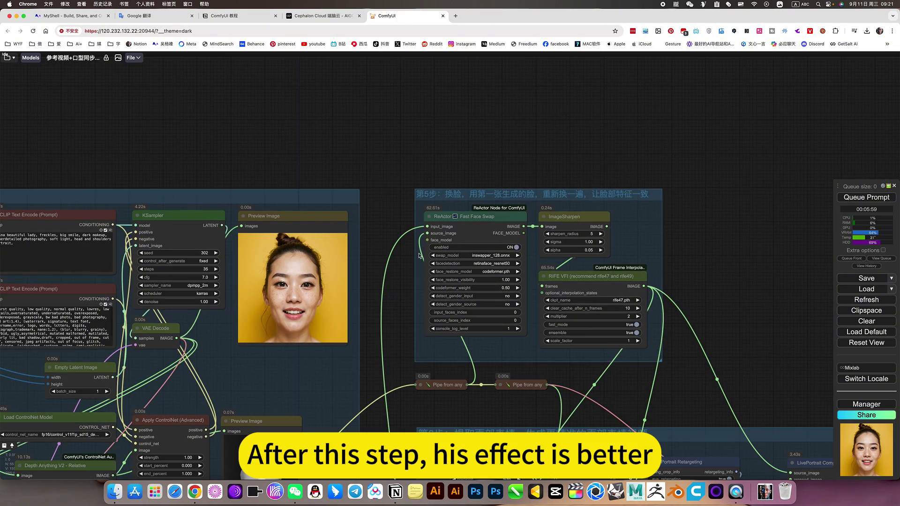
{"action": "scroll", "coordinate": [723, 247], "scroll_direction": "down", "scroll_amount": 5}
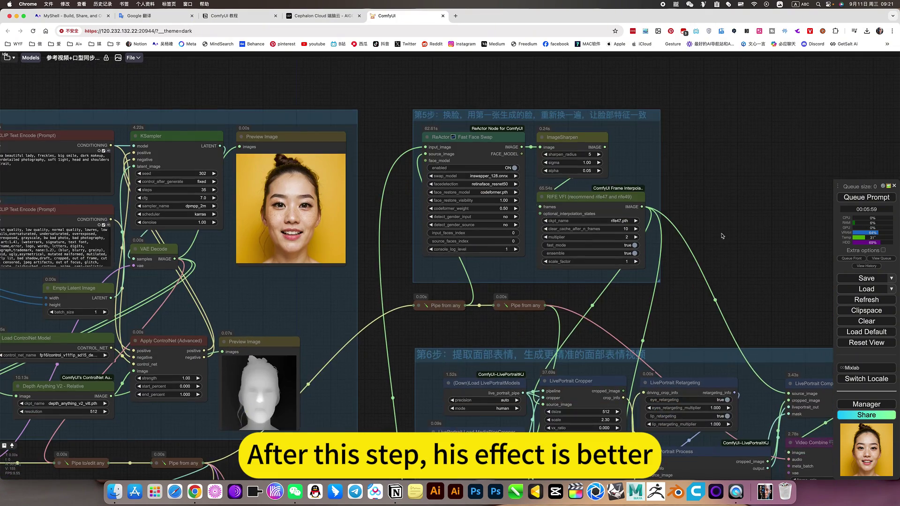
{"action": "scroll", "coordinate": [740, 241], "scroll_direction": "down", "scroll_amount": 4}
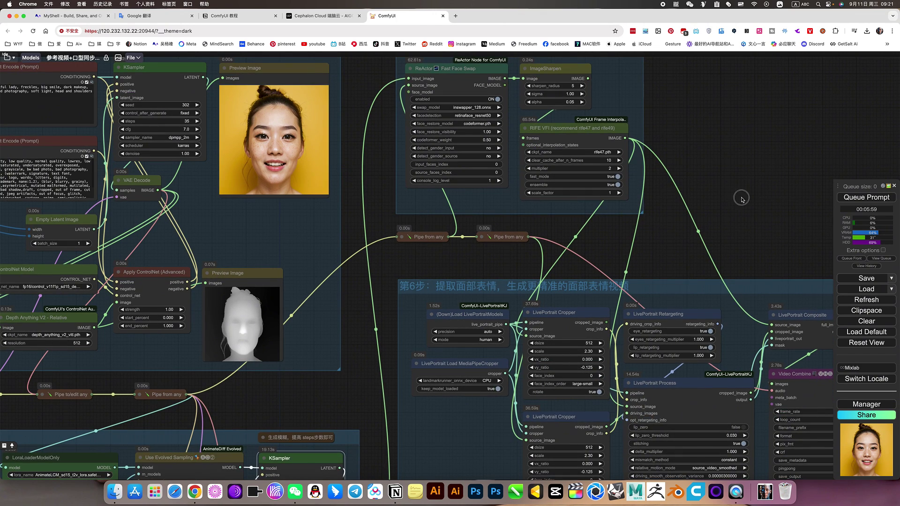
{"action": "scroll", "coordinate": [741, 199], "scroll_direction": "down", "scroll_amount": 4}
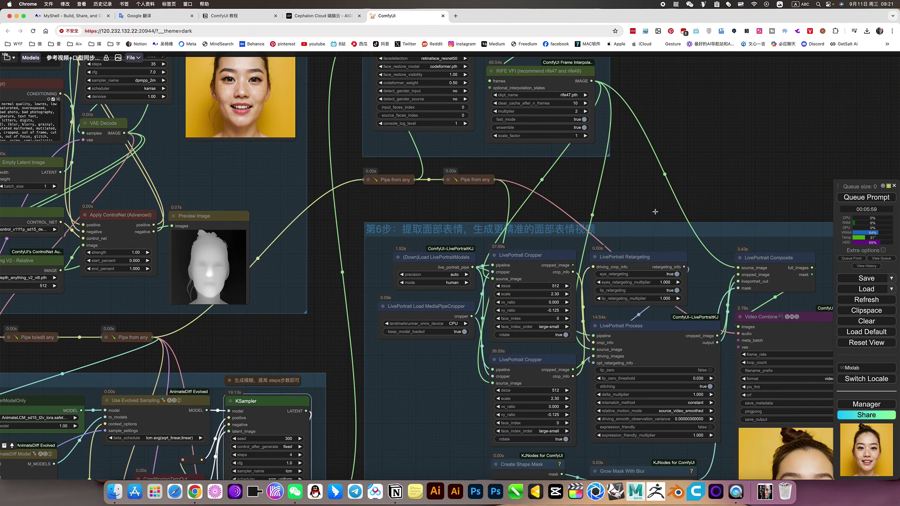
{"action": "scroll", "coordinate": [488, 316], "scroll_direction": "down", "scroll_amount": 4}
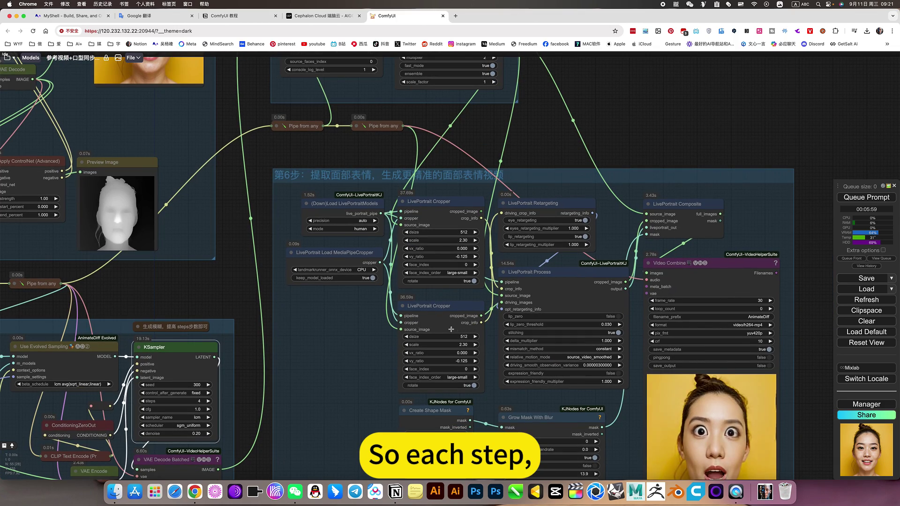
{"action": "left_click_drag", "start_coordinate": [359, 340], "coordinate": [399, 278]}
{"action": "scroll", "coordinate": [423, 351], "scroll_direction": "down", "scroll_amount": 3}
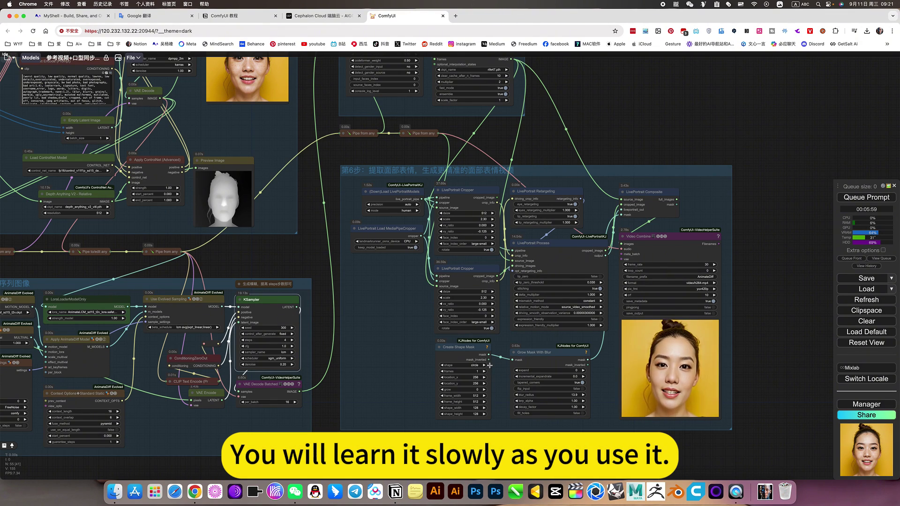
{"action": "scroll", "coordinate": [491, 367], "scroll_direction": "up", "scroll_amount": 4}
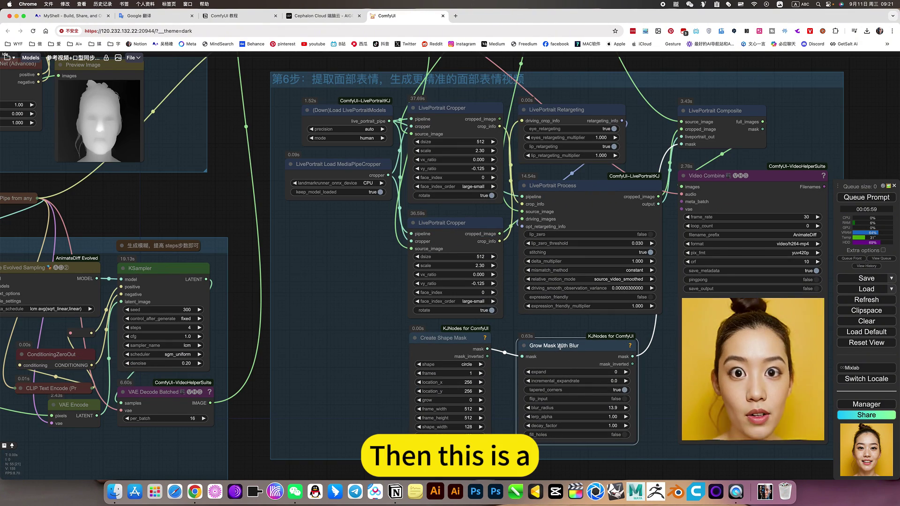
{"action": "scroll", "coordinate": [565, 362], "scroll_direction": "up", "scroll_amount": 3}
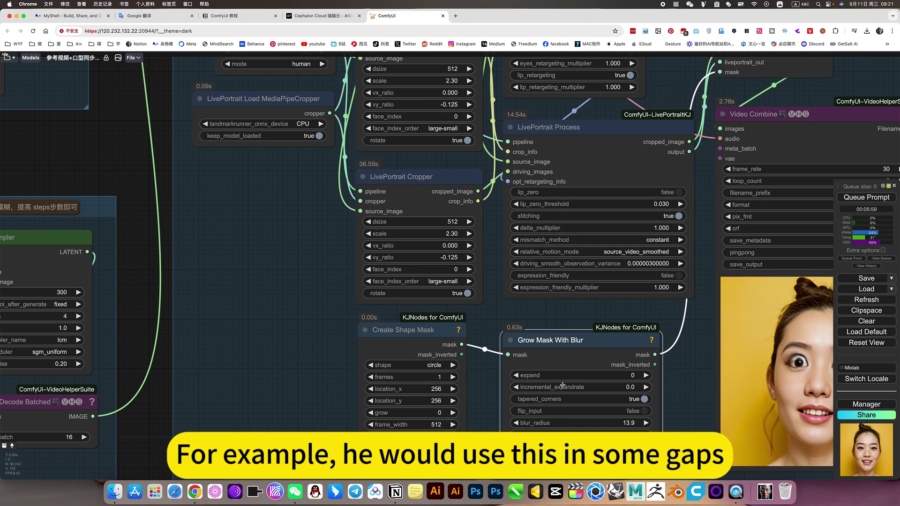
{"action": "scroll", "coordinate": [684, 416], "scroll_direction": "up", "scroll_amount": 3}
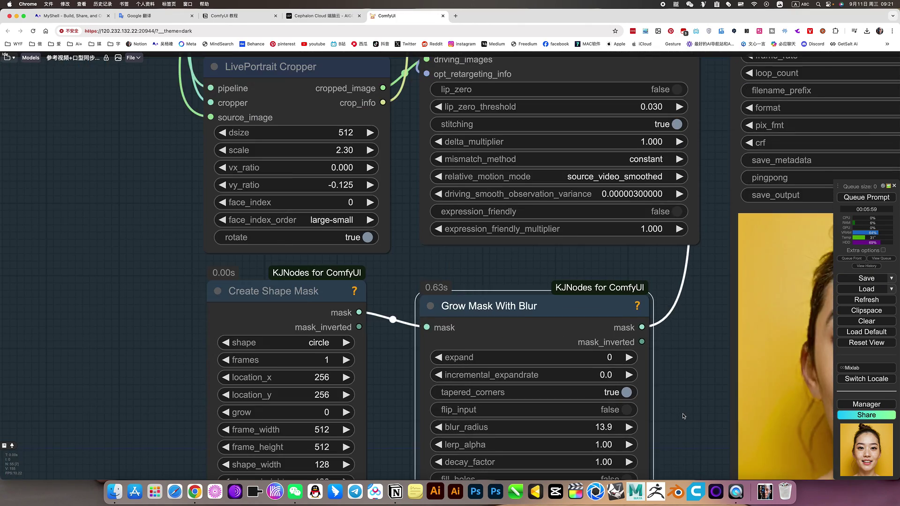
{"action": "scroll", "coordinate": [683, 416], "scroll_direction": "down", "scroll_amount": 5}
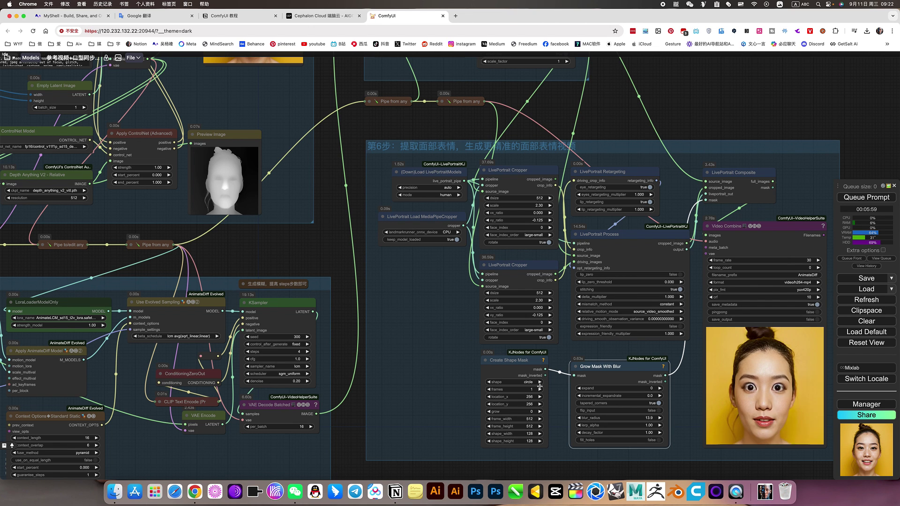
{"action": "left_click_drag", "start_coordinate": [808, 103], "coordinate": [779, 118]}
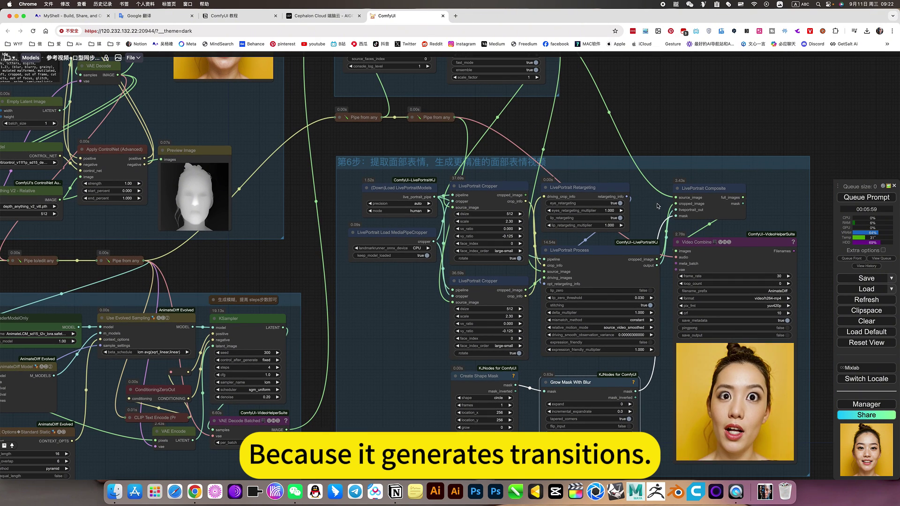
{"action": "scroll", "coordinate": [443, 268], "scroll_direction": "up", "scroll_amount": 1}
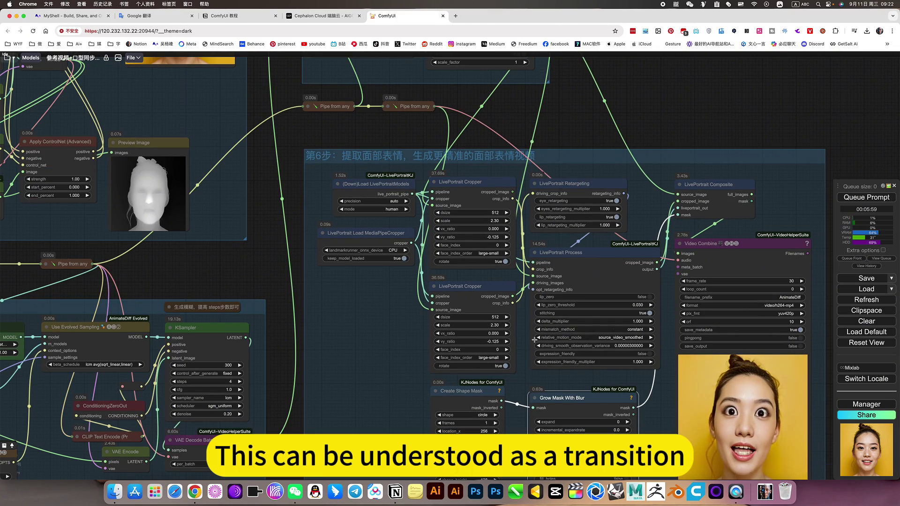
{"action": "scroll", "coordinate": [511, 408], "scroll_direction": "down", "scroll_amount": 5}
{"action": "scroll", "coordinate": [512, 408], "scroll_direction": "down", "scroll_amount": 3}
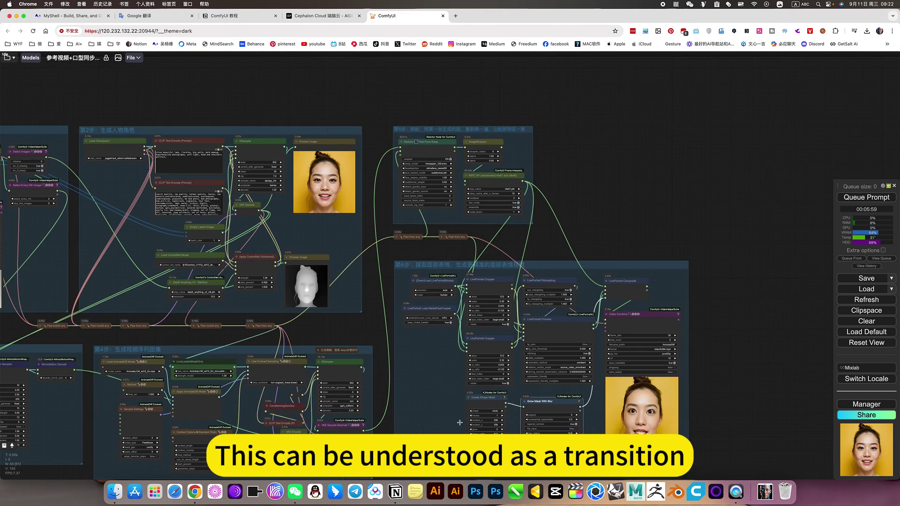
{"action": "scroll", "coordinate": [514, 389], "scroll_direction": "up", "scroll_amount": 2}
{"action": "left_click_drag", "start_coordinate": [514, 390], "coordinate": [474, 398]}
{"action": "scroll", "coordinate": [622, 376], "scroll_direction": "up", "scroll_amount": 4}
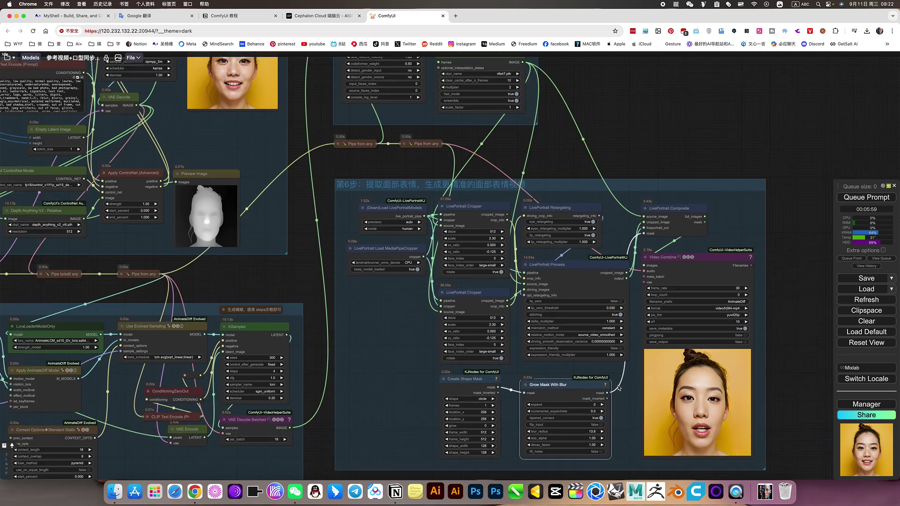
{"action": "scroll", "coordinate": [690, 183], "scroll_direction": "up", "scroll_amount": 5}
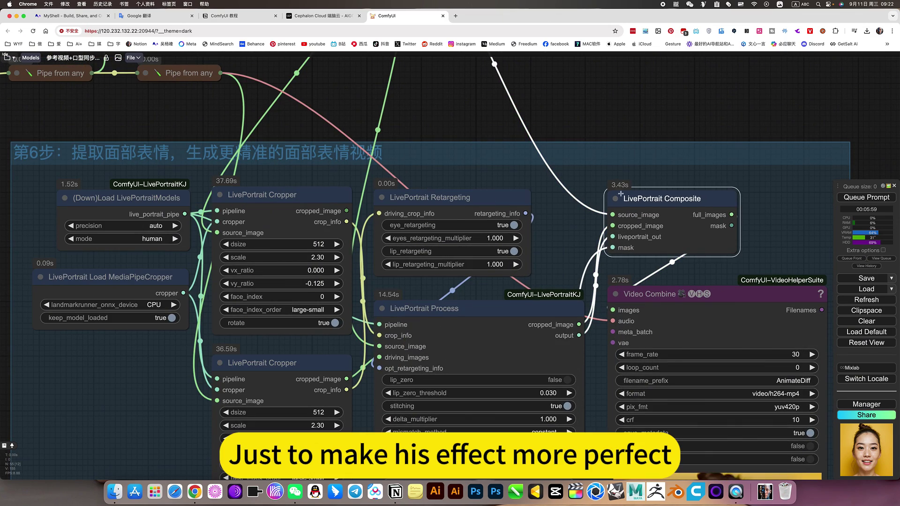
{"action": "scroll", "coordinate": [541, 248], "scroll_direction": "down", "scroll_amount": 3}
{"action": "scroll", "coordinate": [540, 247], "scroll_direction": "down", "scroll_amount": 2}
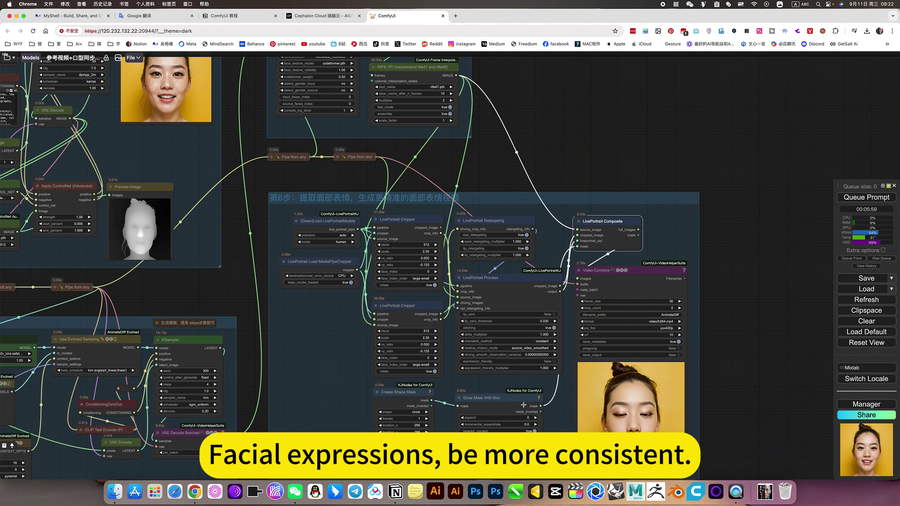
{"action": "left_click", "coordinate": [500, 399]}
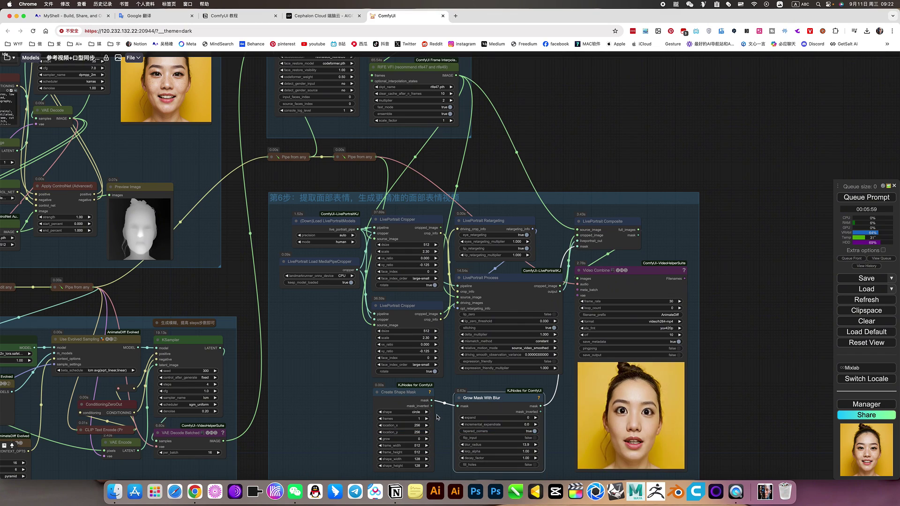
{"action": "scroll", "coordinate": [438, 417], "scroll_direction": "up", "scroll_amount": 5}
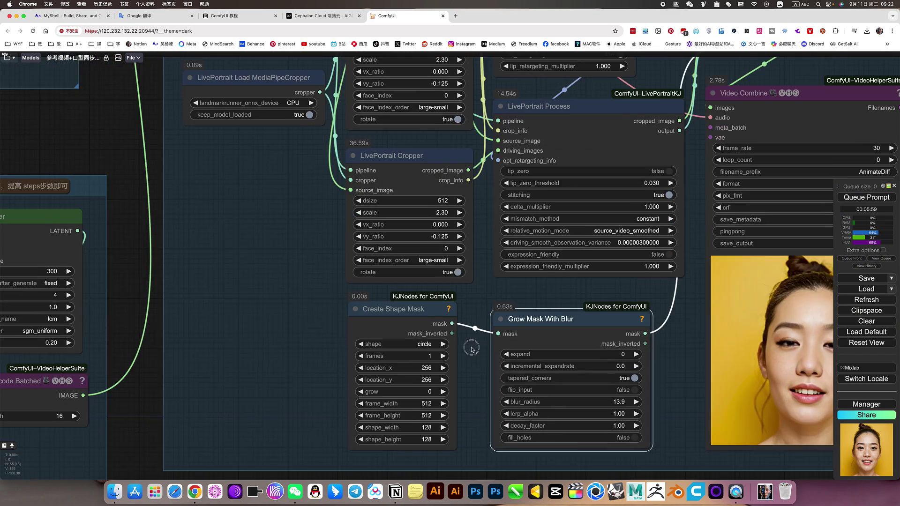
{"action": "scroll", "coordinate": [505, 378], "scroll_direction": "down", "scroll_amount": 4}
{"action": "scroll", "coordinate": [366, 386], "scroll_direction": "down", "scroll_amount": 4}
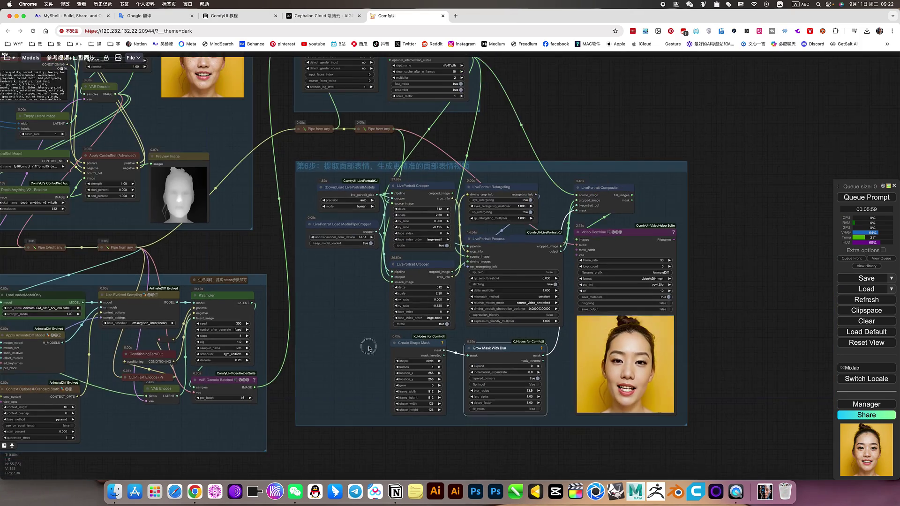
{"action": "scroll", "coordinate": [384, 351], "scroll_direction": "down", "scroll_amount": 5}
{"action": "scroll", "coordinate": [530, 392], "scroll_direction": "down", "scroll_amount": 3}
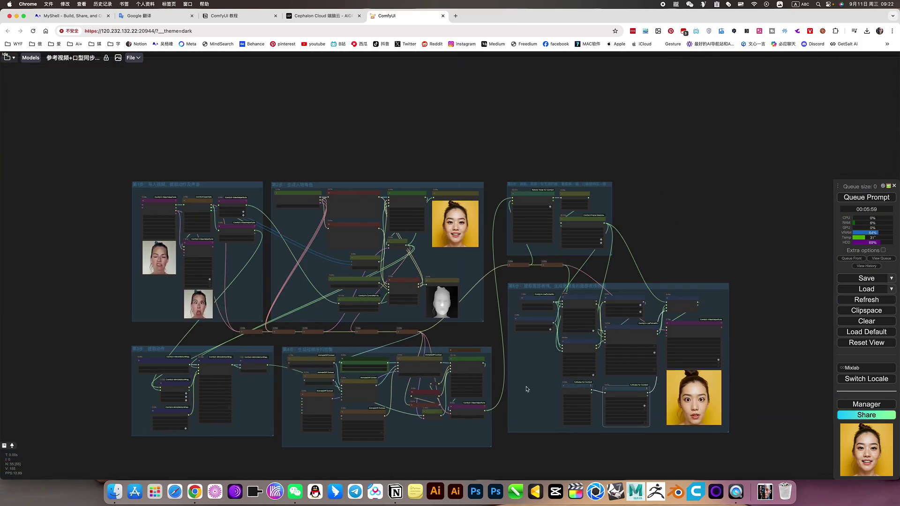
{"action": "scroll", "coordinate": [593, 398], "scroll_direction": "up", "scroll_amount": 2}
{"action": "scroll", "coordinate": [586, 390], "scroll_direction": "up", "scroll_amount": 5}
{"action": "scroll", "coordinate": [589, 385], "scroll_direction": "up", "scroll_amount": 2}
{"action": "scroll", "coordinate": [611, 347], "scroll_direction": "down", "scroll_amount": 3}
{"action": "left_click_drag", "start_coordinate": [610, 335], "coordinate": [597, 399]}
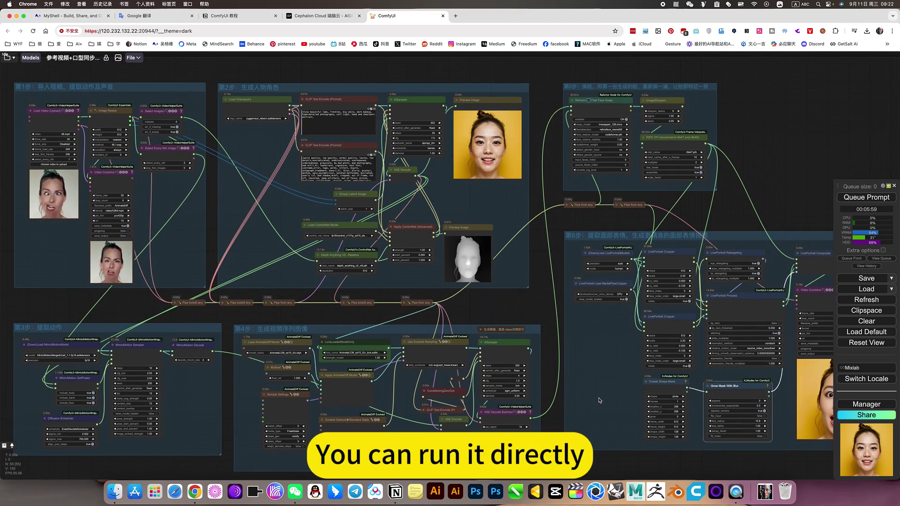
{"action": "left_click_drag", "start_coordinate": [470, 311], "coordinate": [478, 313]}
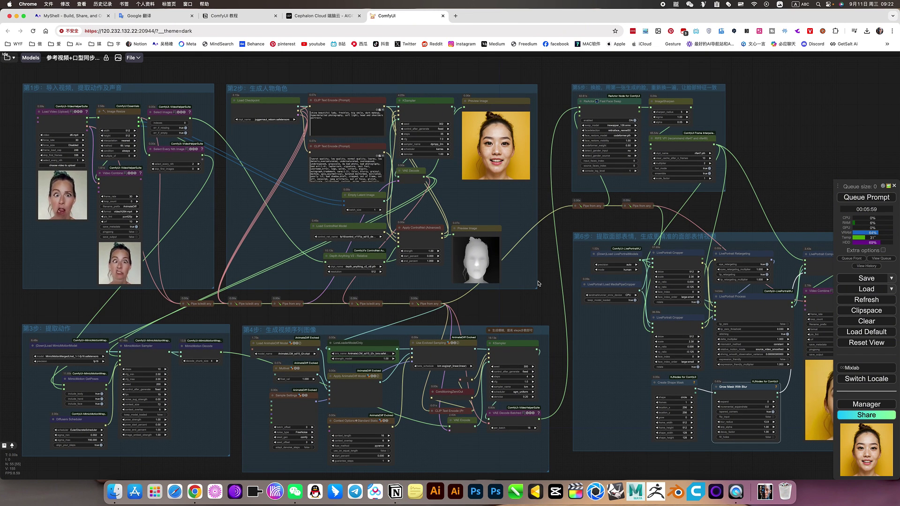